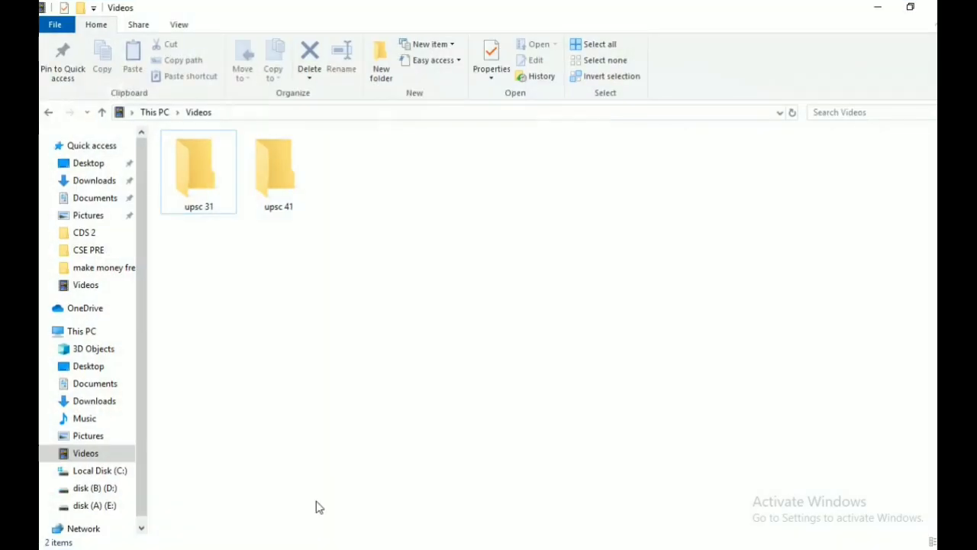
left_click(109, 331)
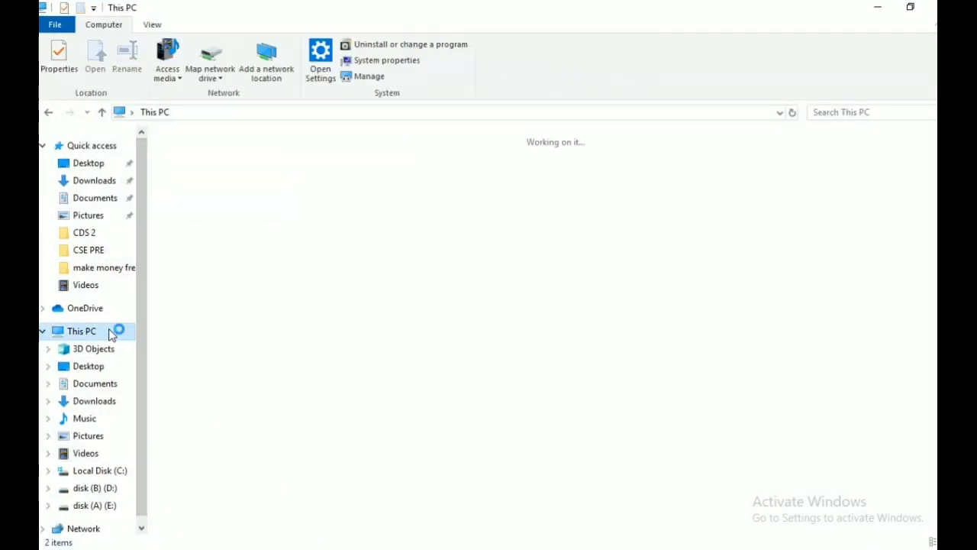
right_click(109, 334)
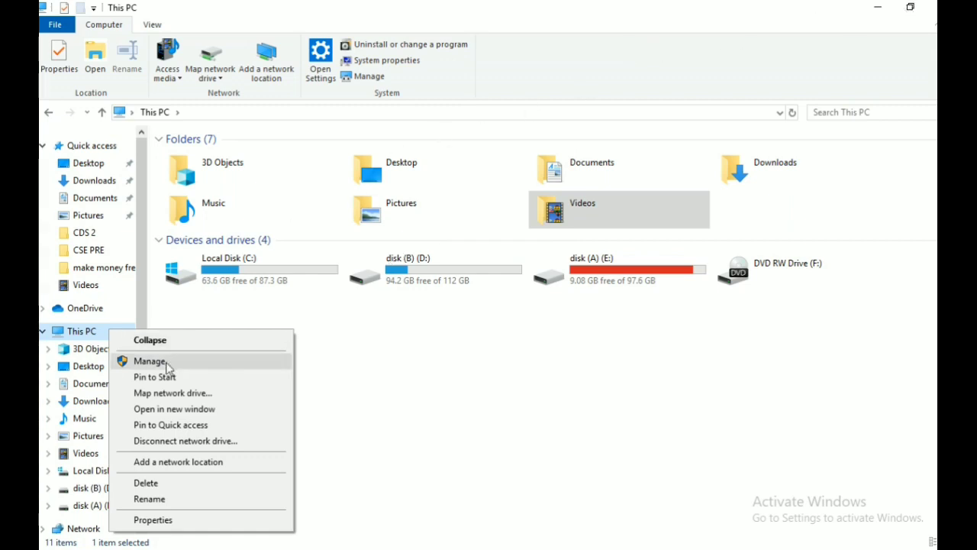
left_click(875, 9)
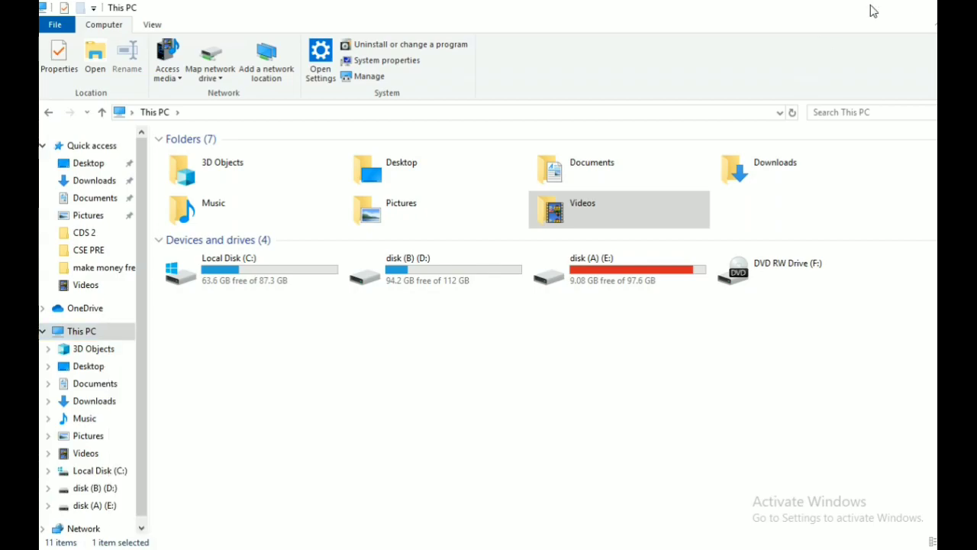
Minimize the folder window and open Computer Management for This PC in a maximized window
left_click(877, 8)
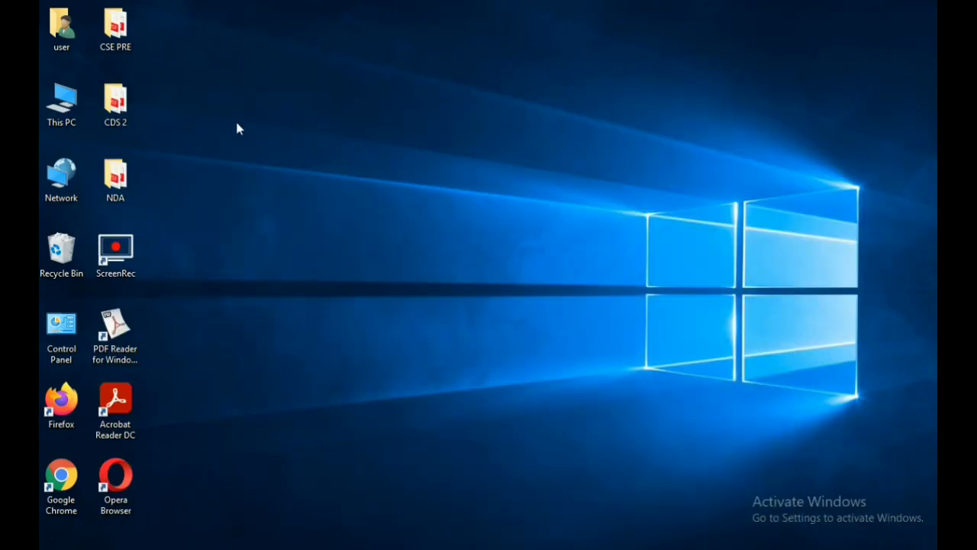
right_click(75, 101)
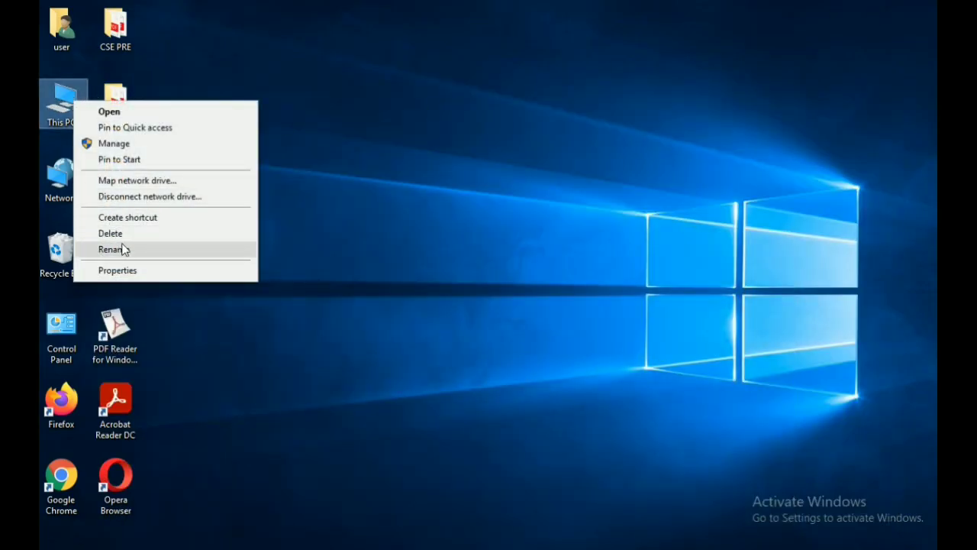
left_click(132, 149)
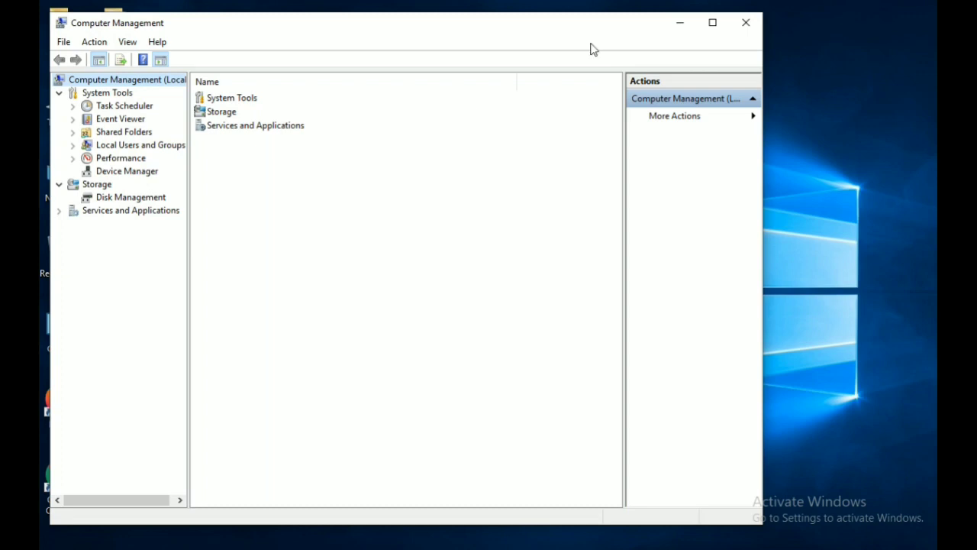
left_click(712, 22)
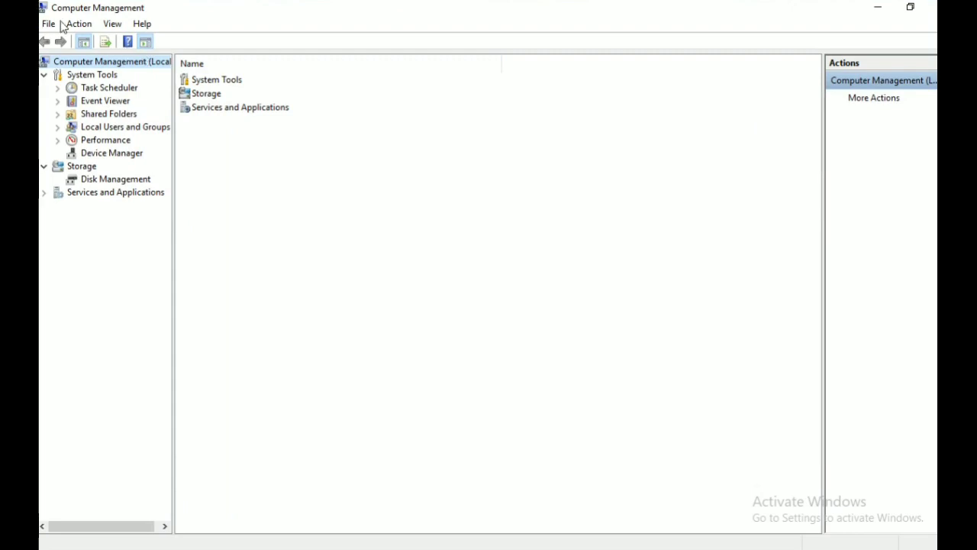
Open the properties of the Windows Update service from the Services list under Services and Applications
double_click(252, 108)
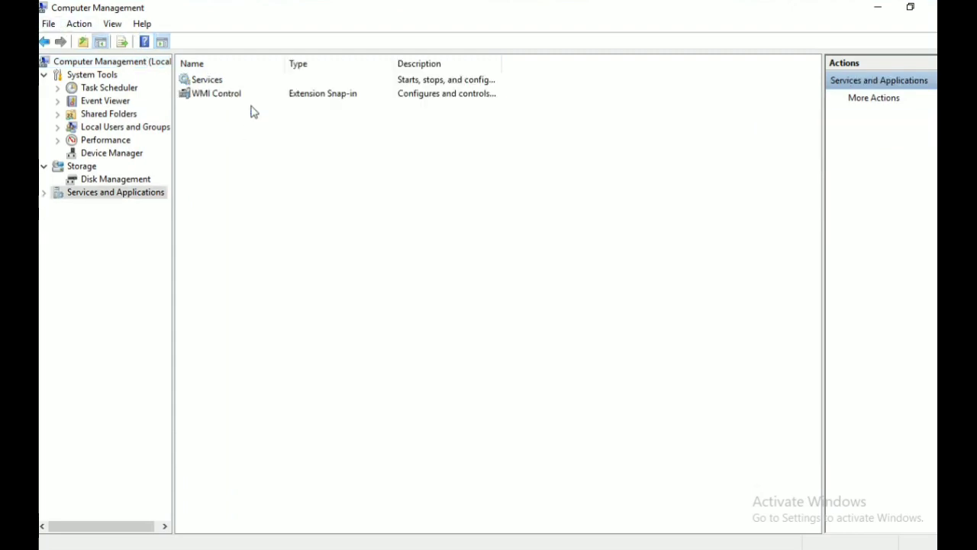
double_click(211, 83)
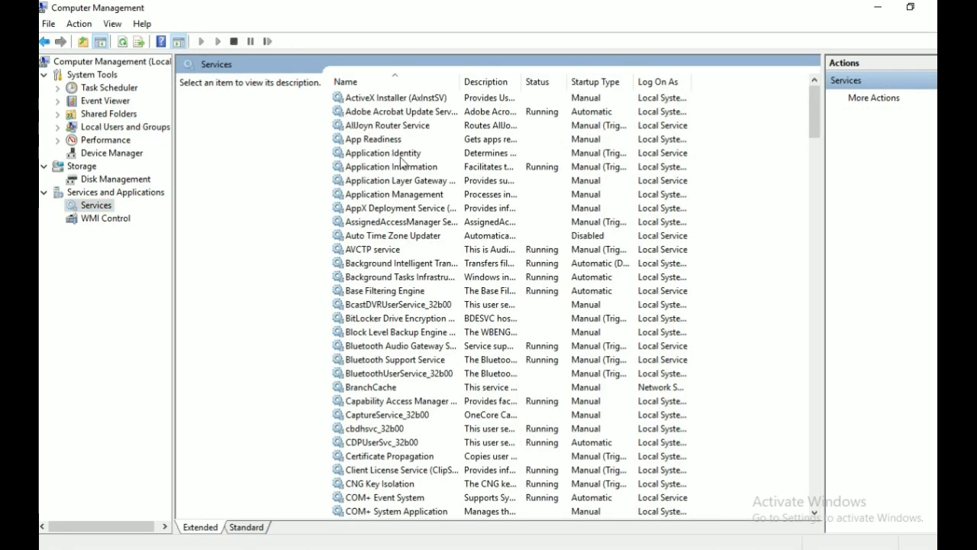
scroll(401, 158, "down", 6)
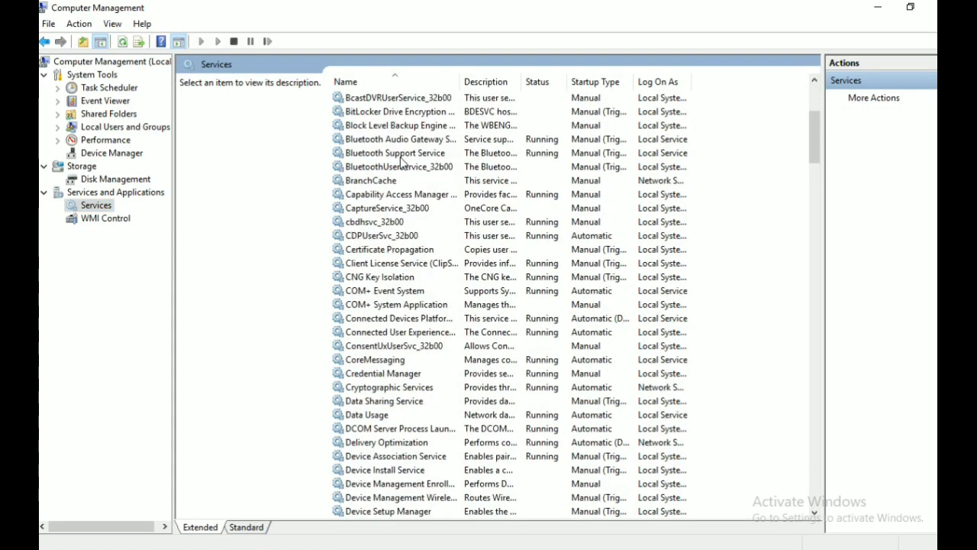
scroll(401, 158, "down", 20)
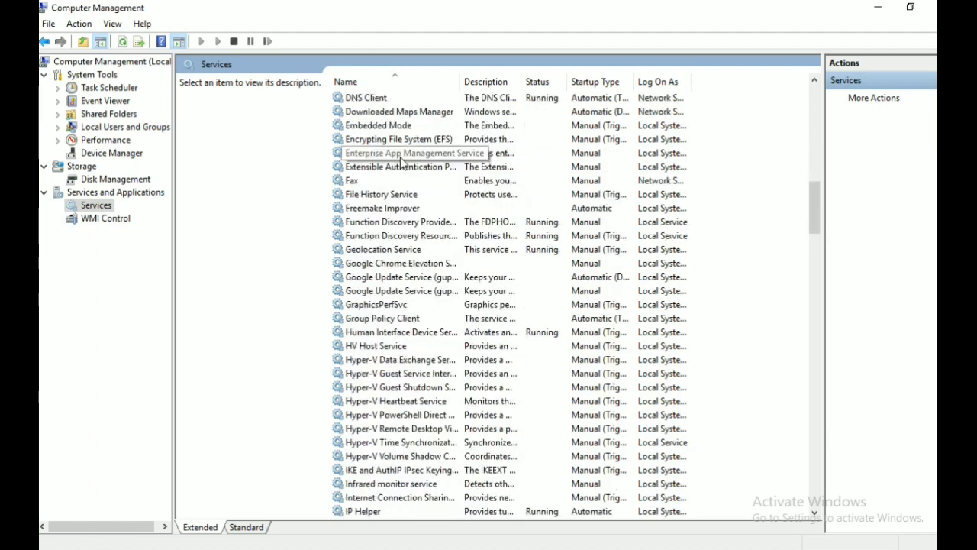
scroll(403, 161, "down", 20)
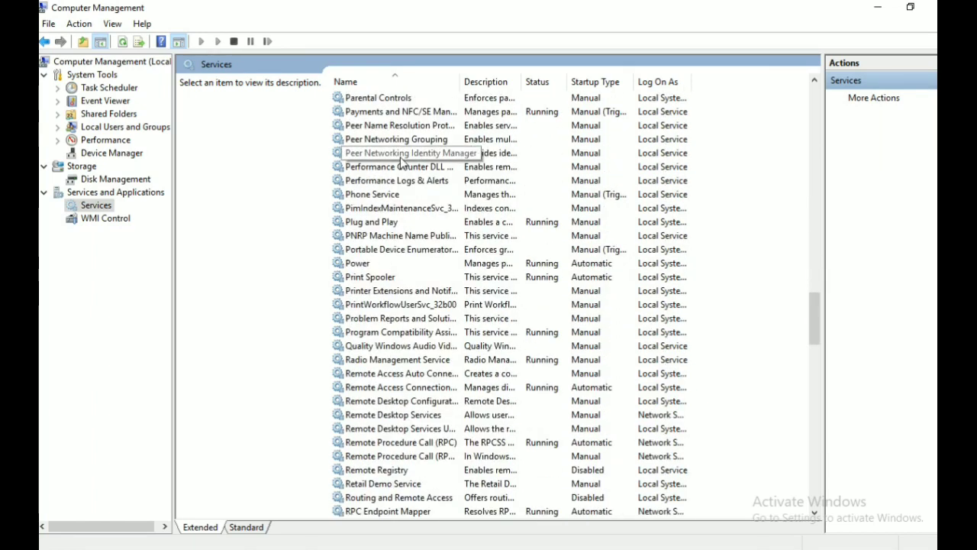
scroll(403, 160, "down", 20)
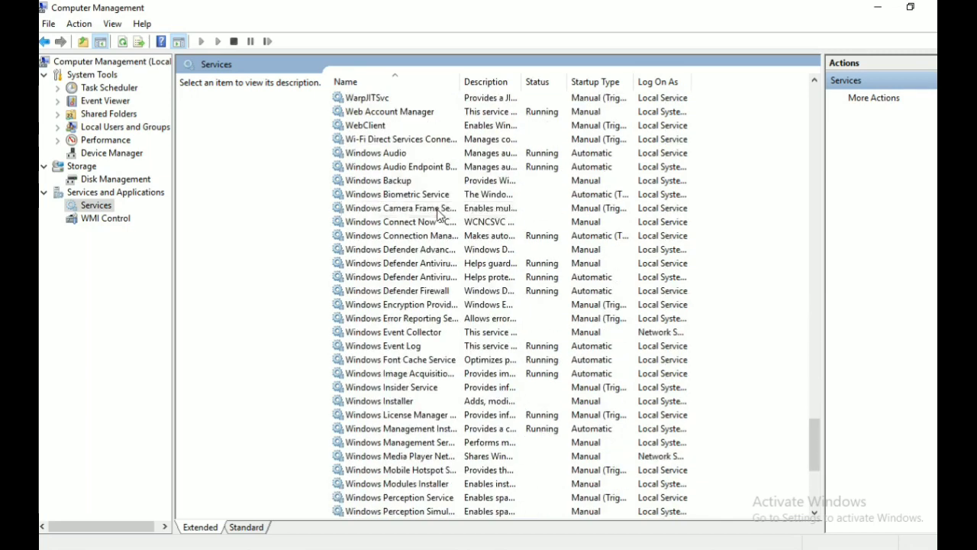
scroll(439, 214, "down", 7)
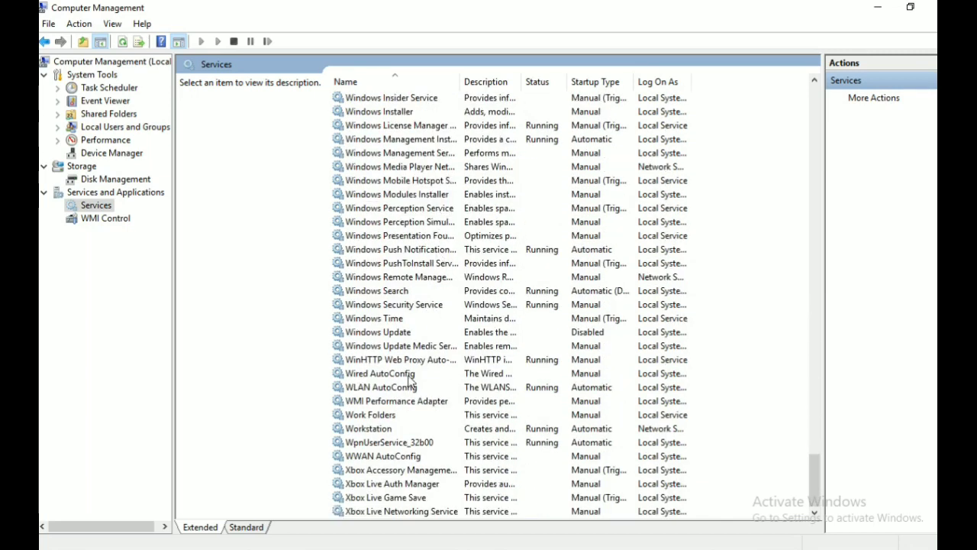
left_click(367, 333)
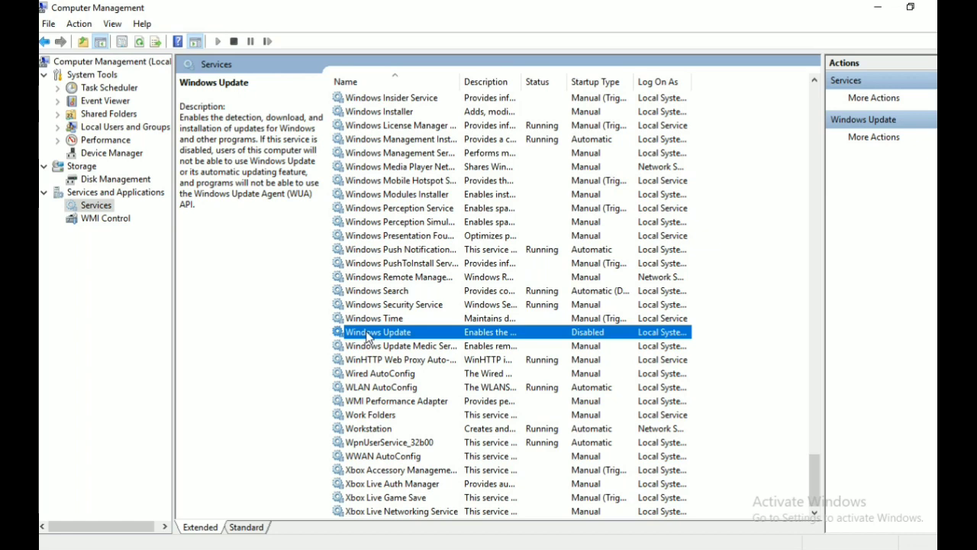
double_click(367, 334)
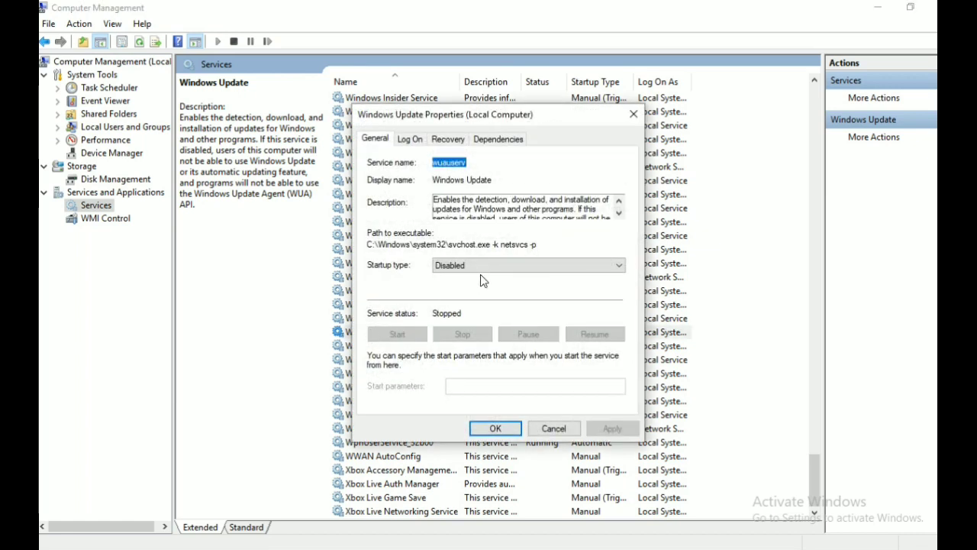
Set the Windows Update service's startup type to Manual and confirm the change
left_click(545, 265)
left_click(535, 300)
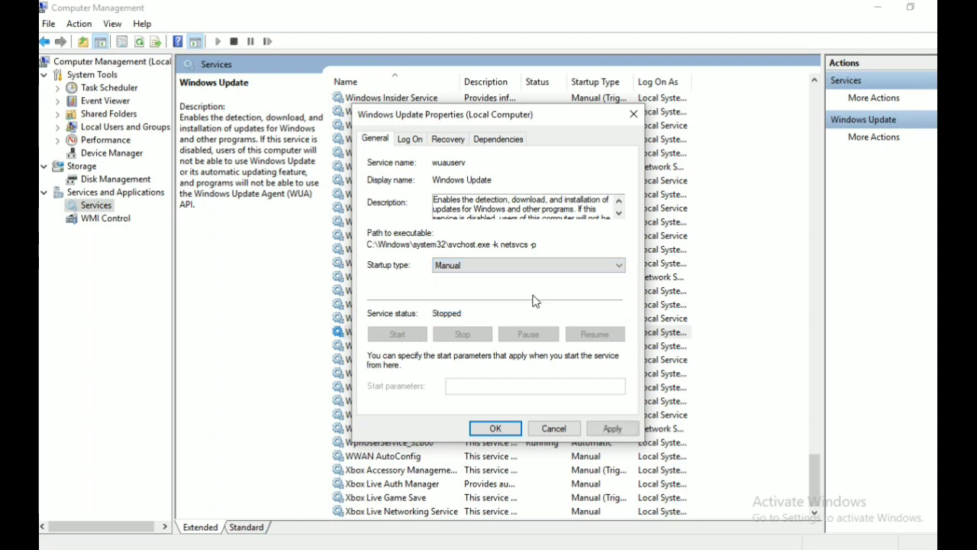
left_click(496, 429)
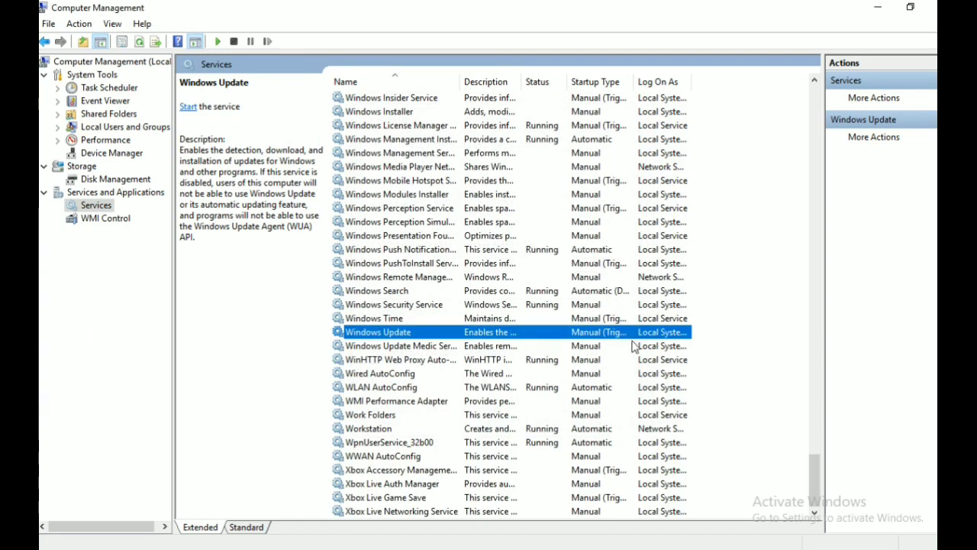
Start the Windows Update service with its startup type set to Disabled, and close Computer Management
double_click(525, 336)
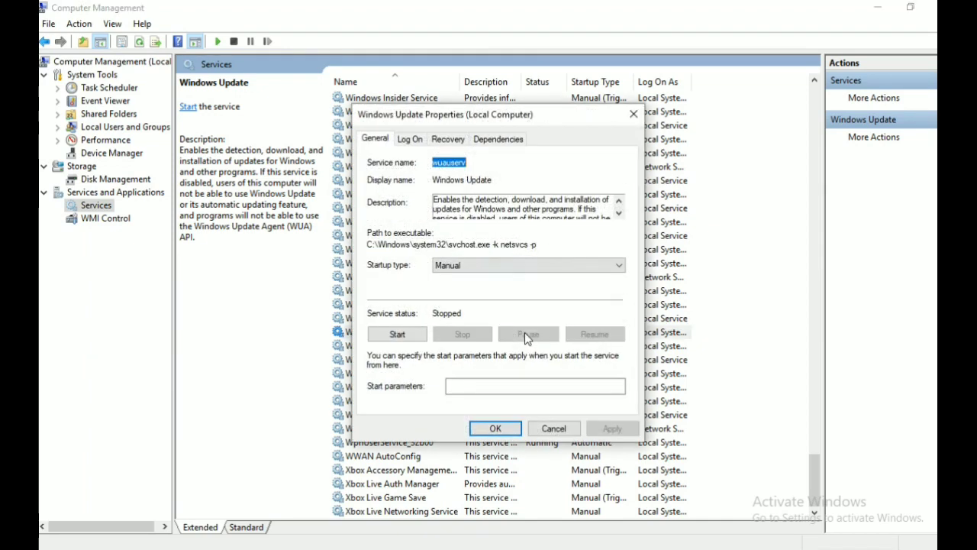
left_click(566, 265)
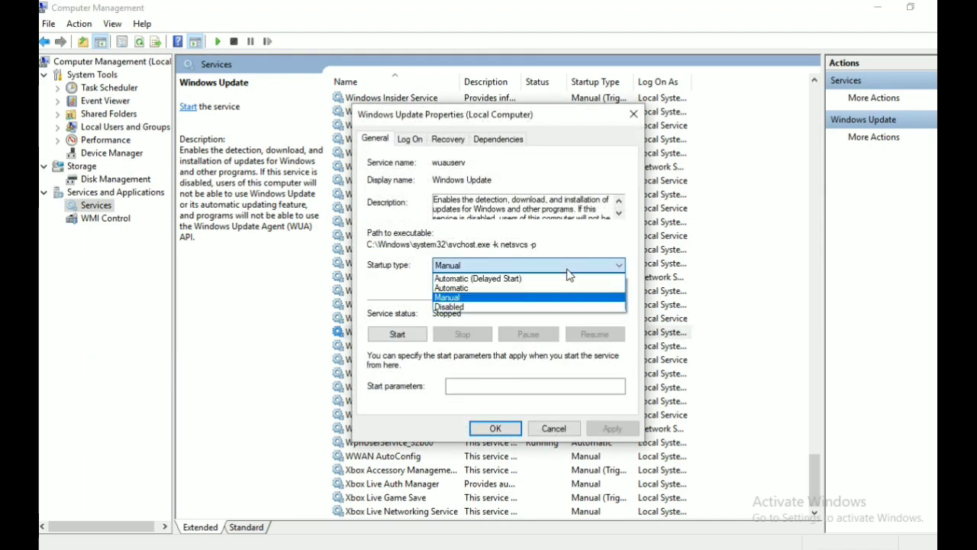
left_click(525, 308)
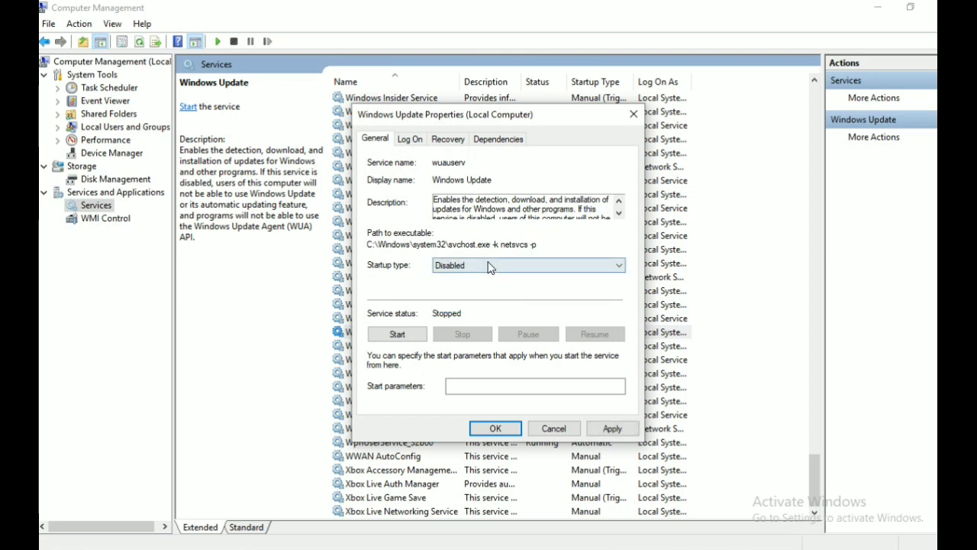
left_click(398, 334)
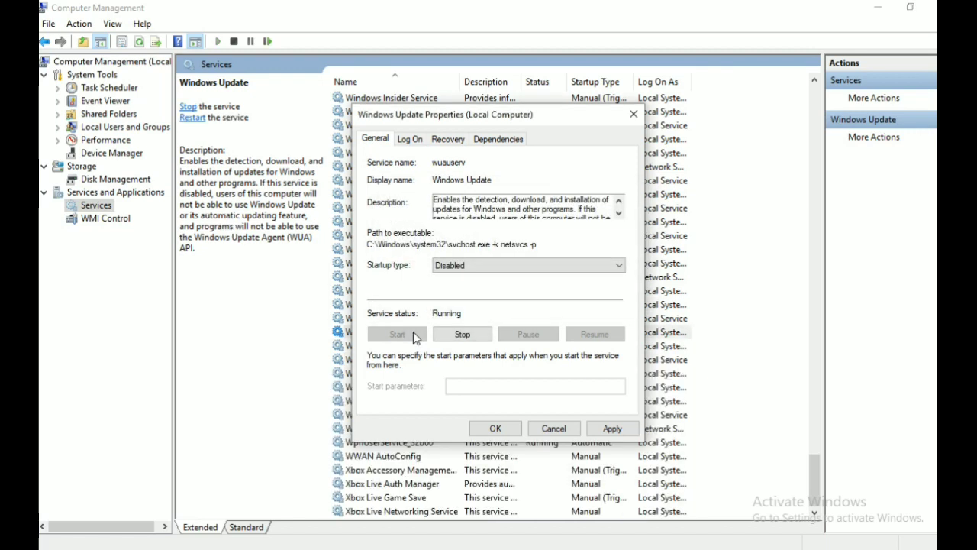
left_click(613, 429)
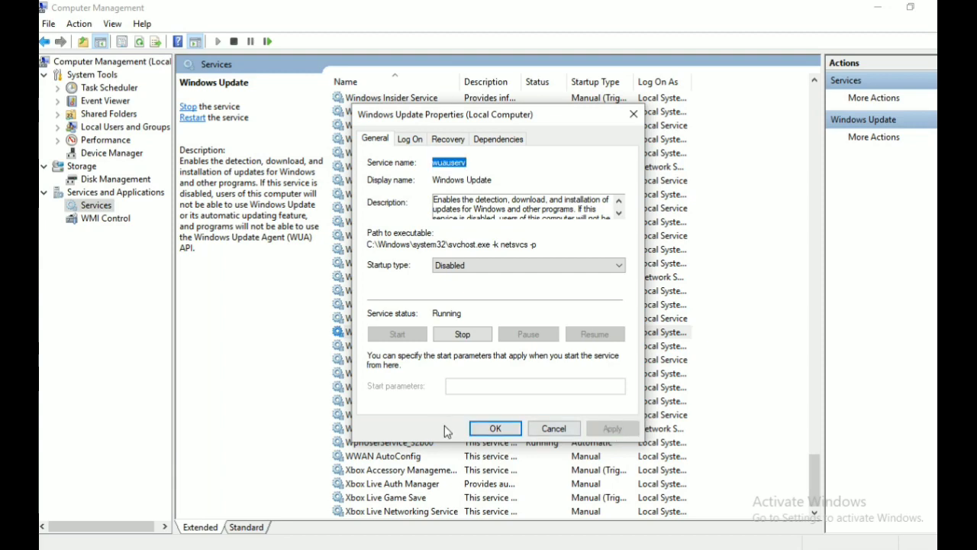
left_click(497, 430)
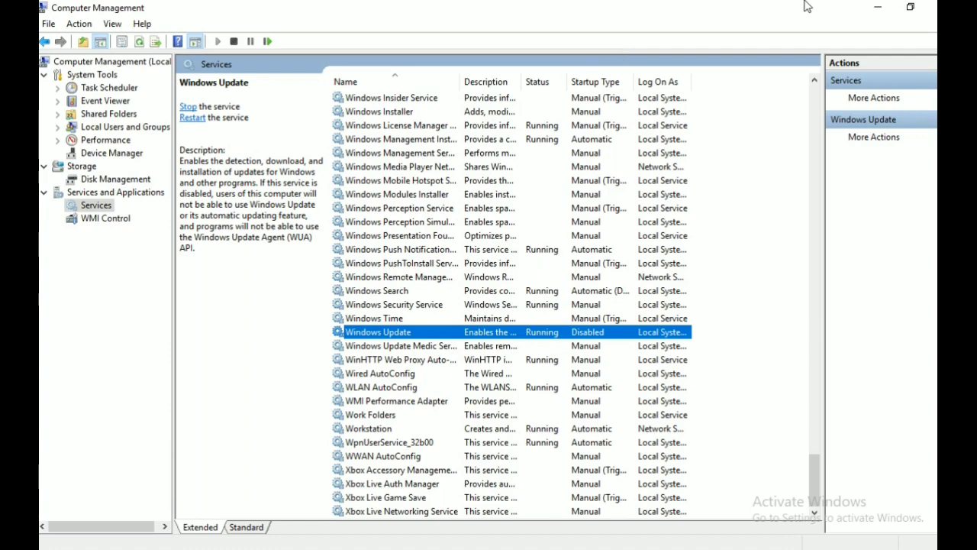
left_click(932, 7)
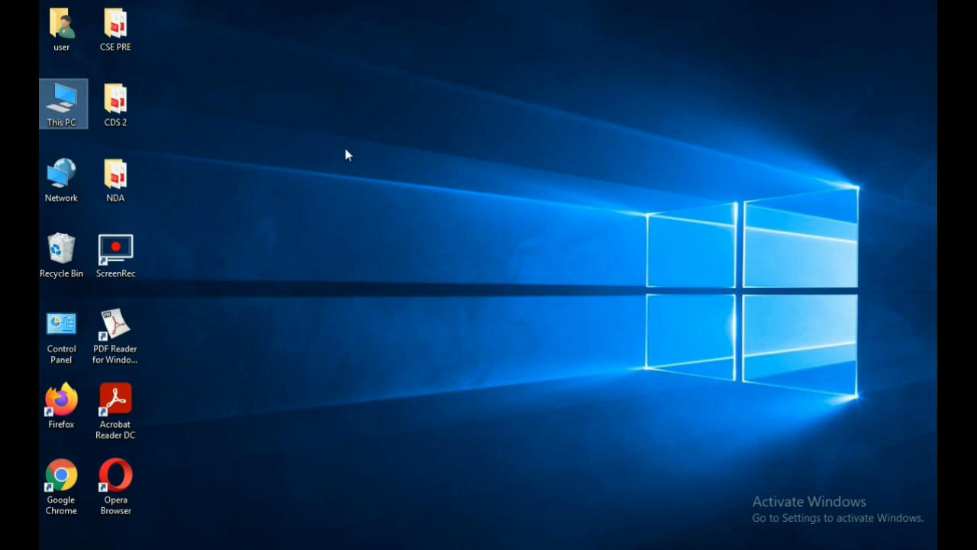
left_click(213, 252)
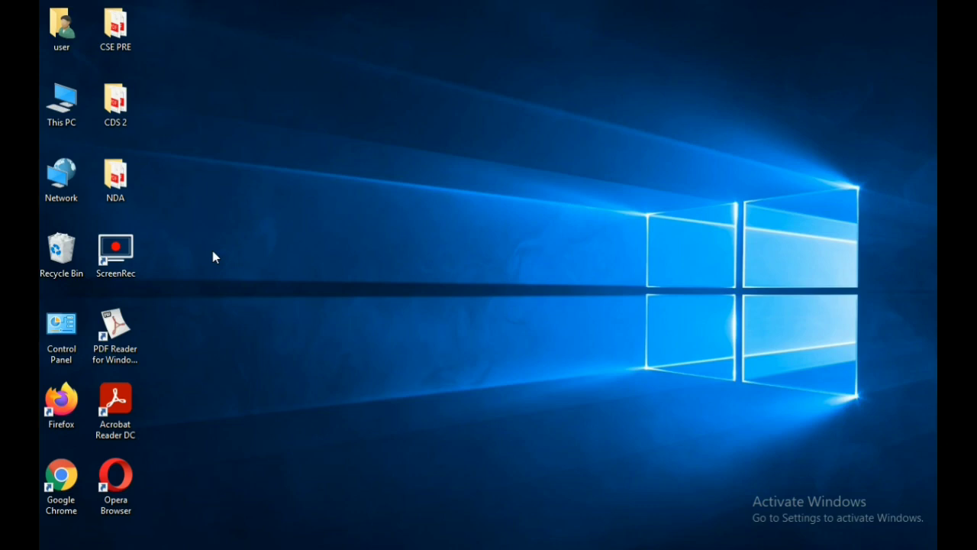
Permanently delete all items in the Recycle Bin and minimize its window
double_click(73, 257)
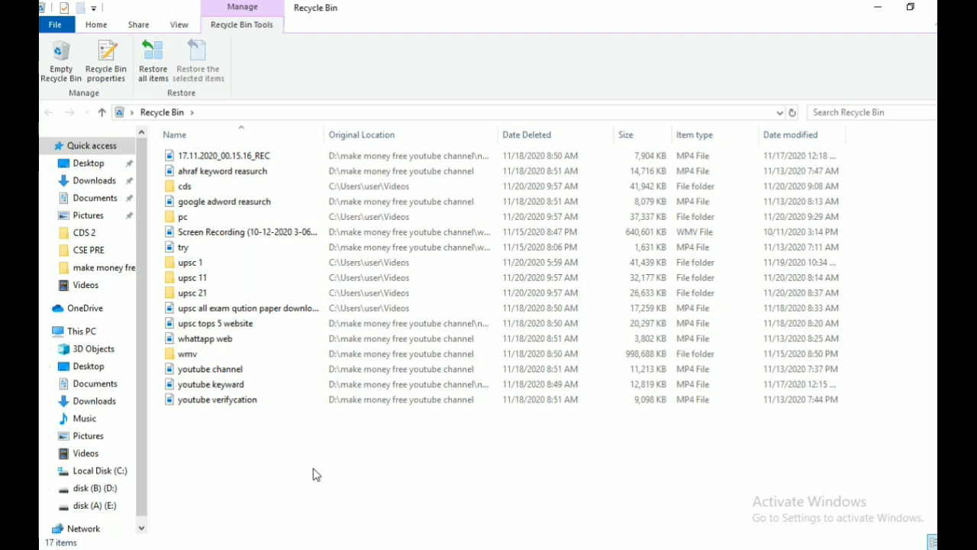
key("ctrl+a")
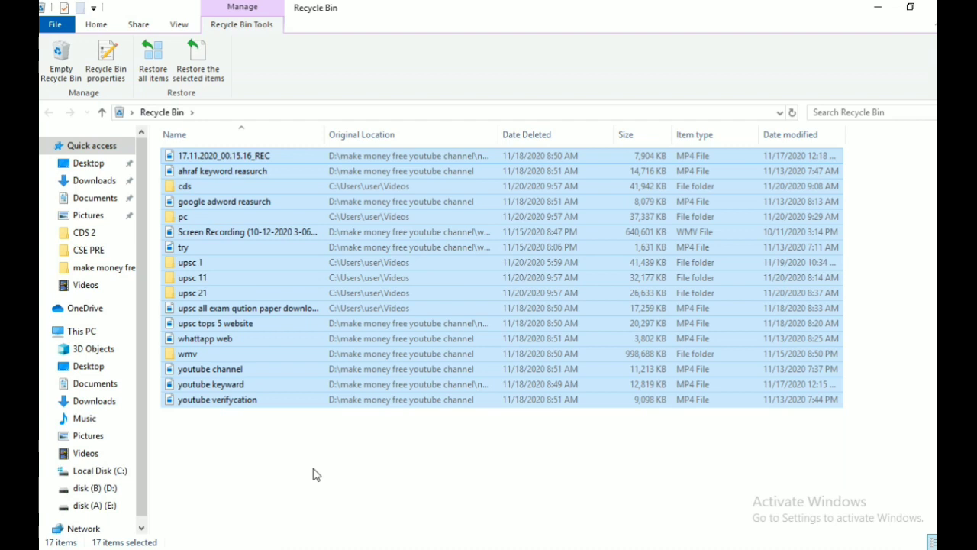
key("Delete")
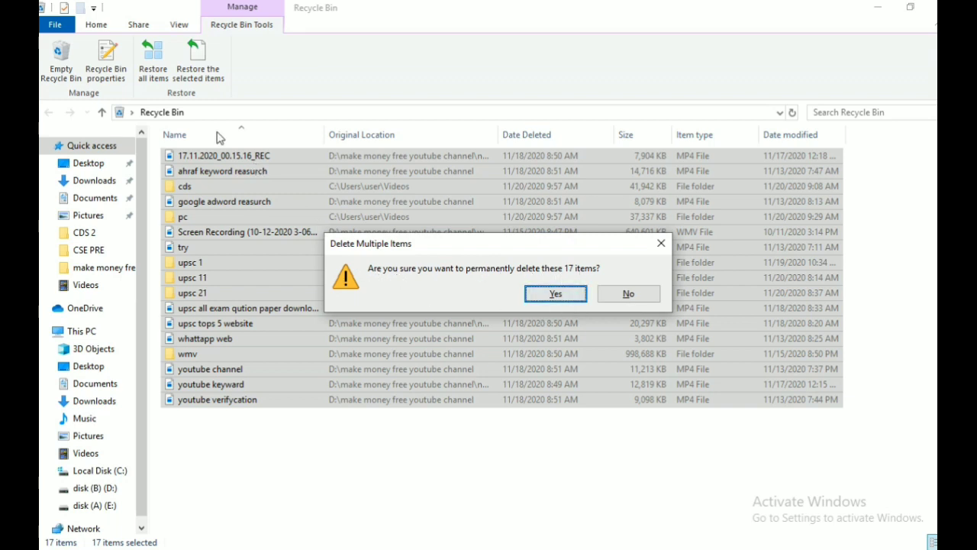
left_click(563, 295)
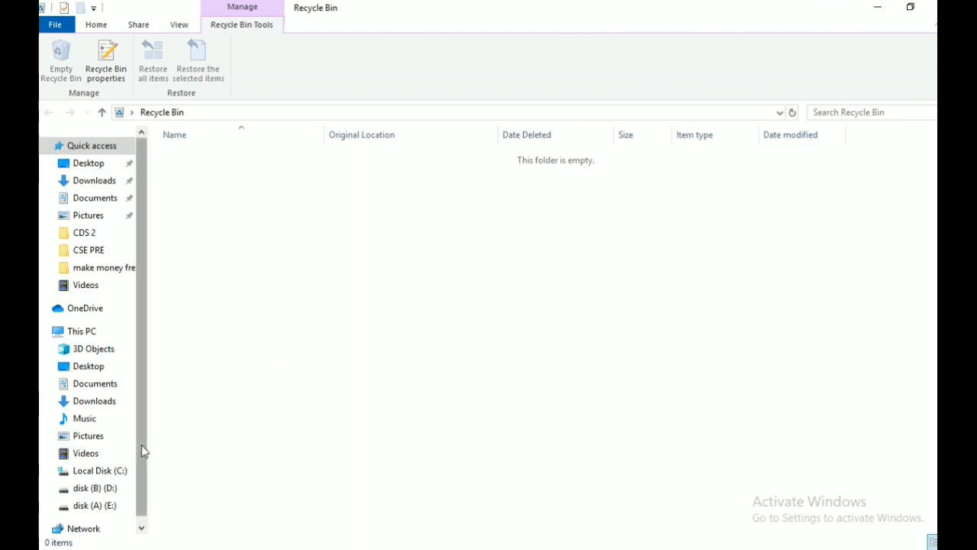
scroll(144, 463, "down", 1)
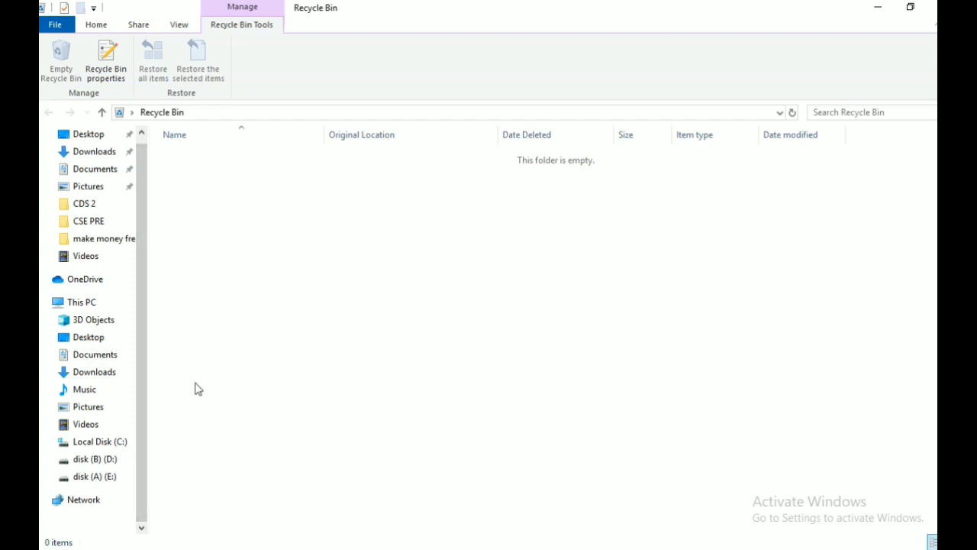
left_click(874, 7)
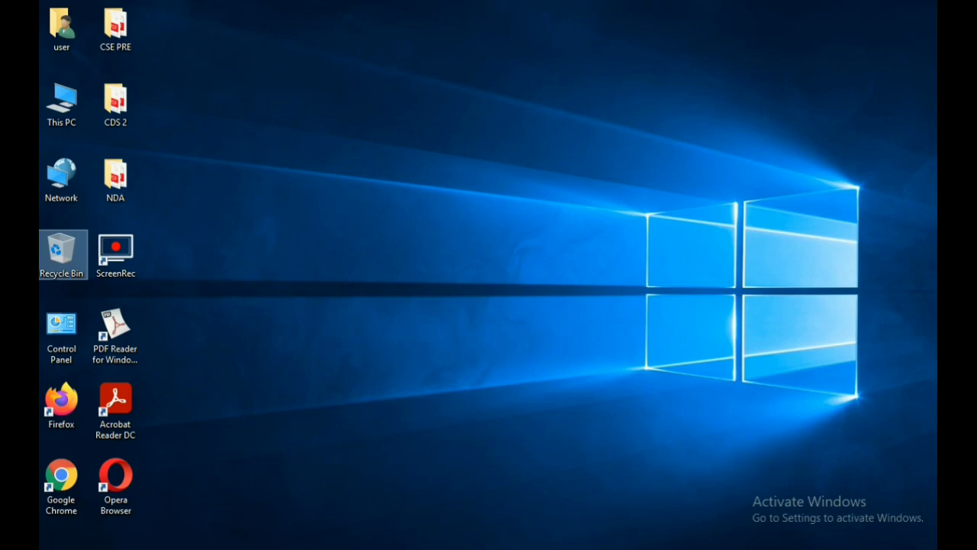
Open the Windows Temp folder by running "temp" from the Run app, granting permanent access to the folder
key("super")
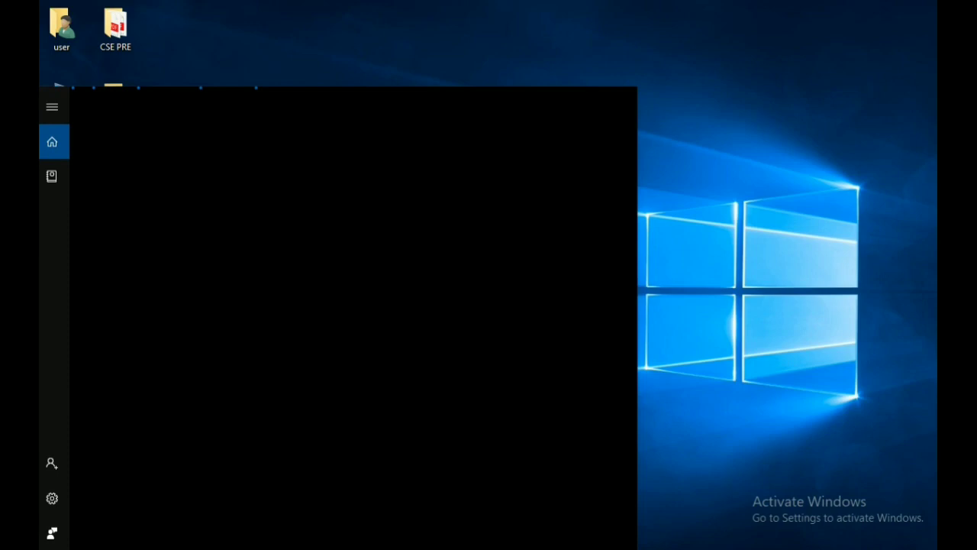
type("r")
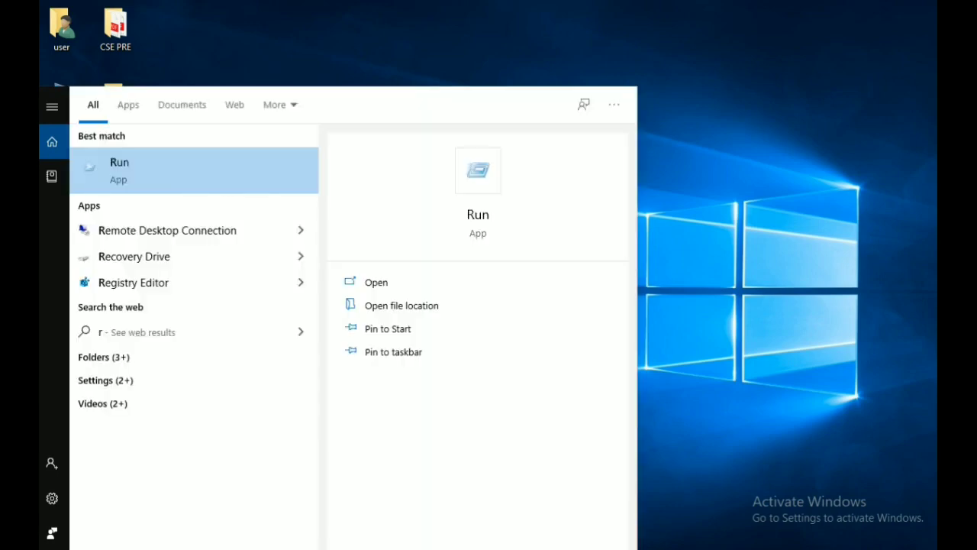
type("un")
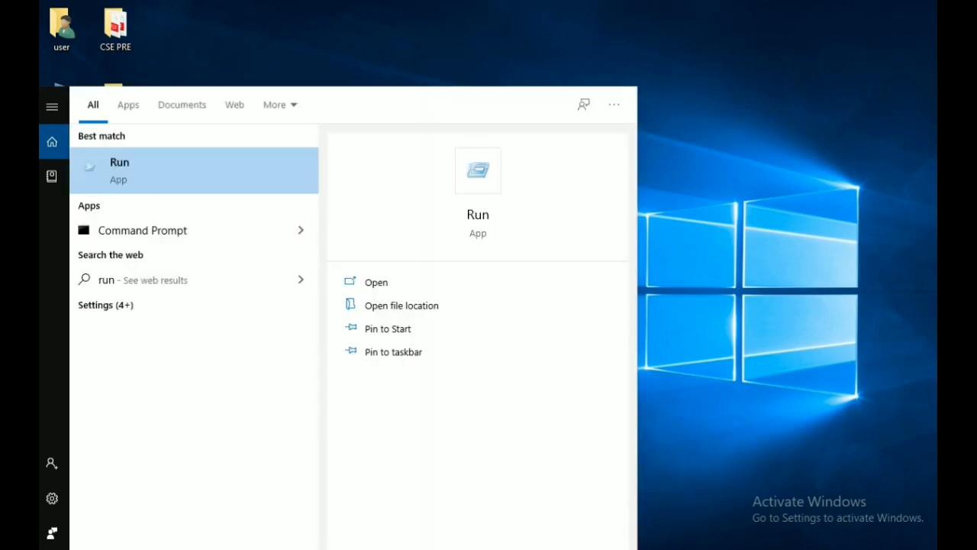
key("Return")
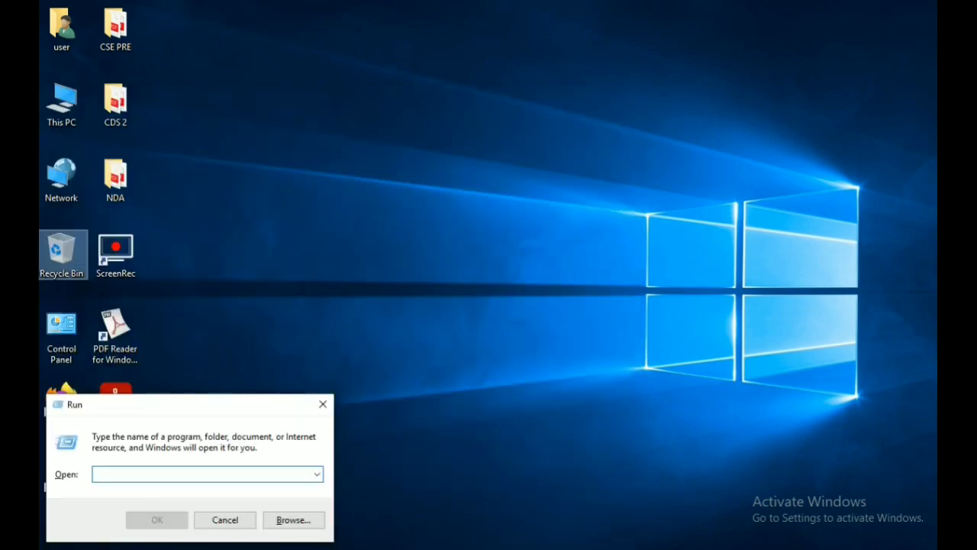
type("te")
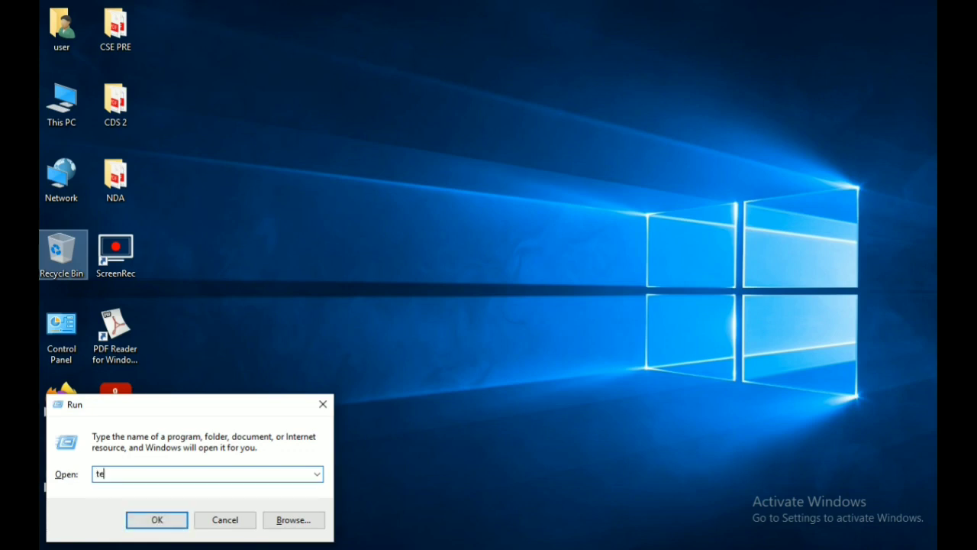
type("mp")
key("Return")
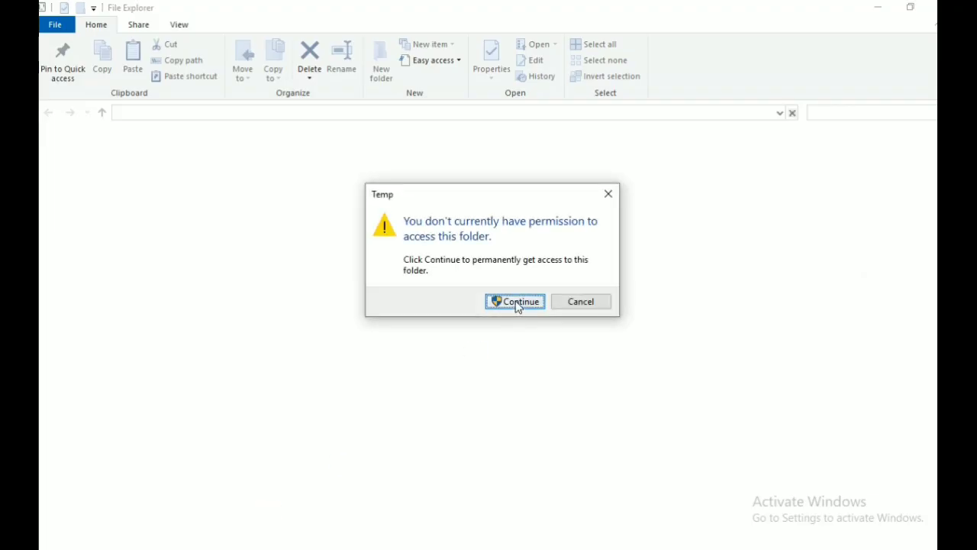
left_click(516, 303)
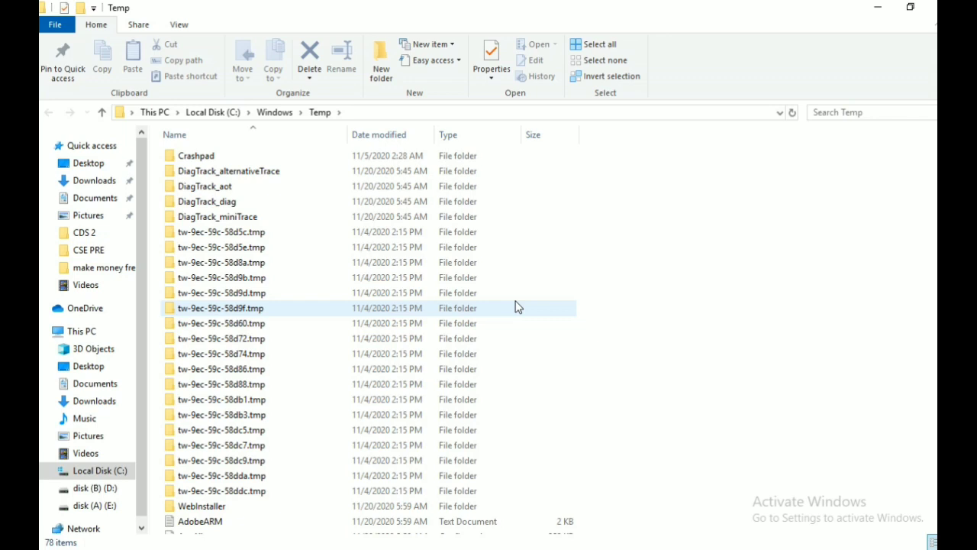
Permanently delete all items in the Windows Temp folder and minimize its window
scroll(519, 307, "down", 17)
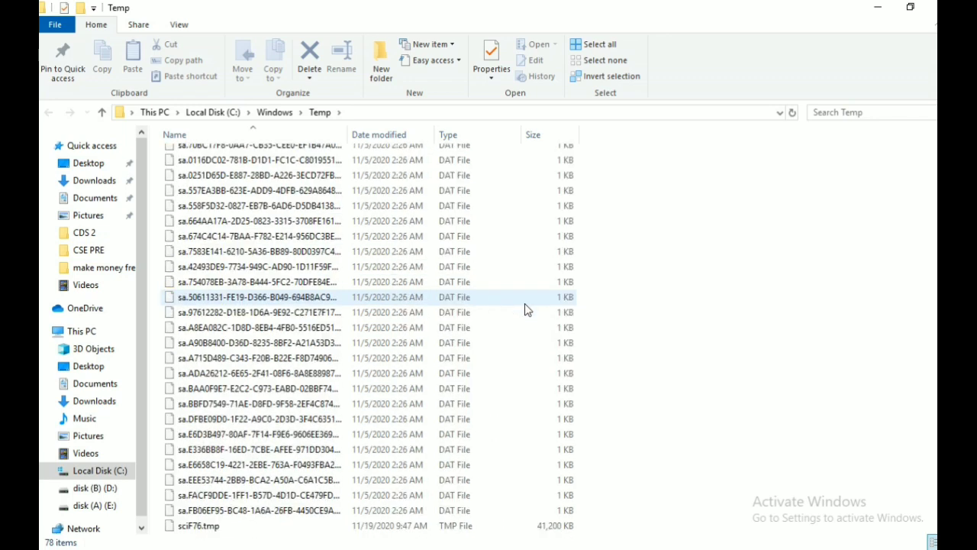
scroll(525, 309, "down", 1)
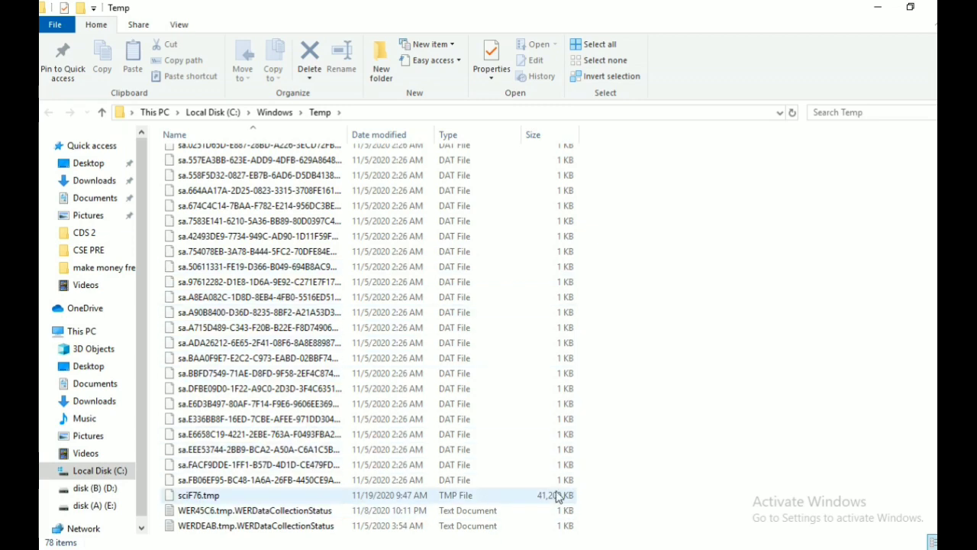
scroll(558, 462, "up", 15)
scroll(558, 459, "up", 7)
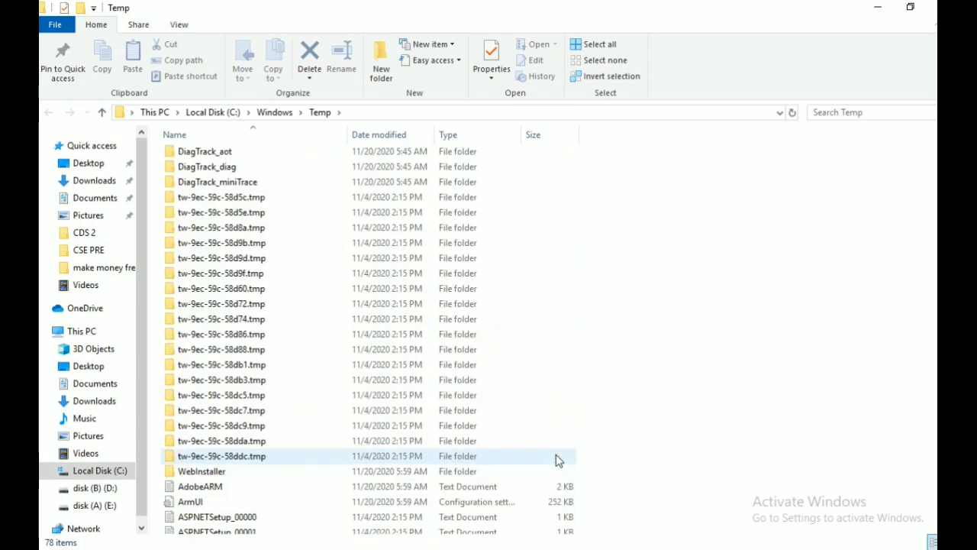
scroll(558, 460, "up", 1)
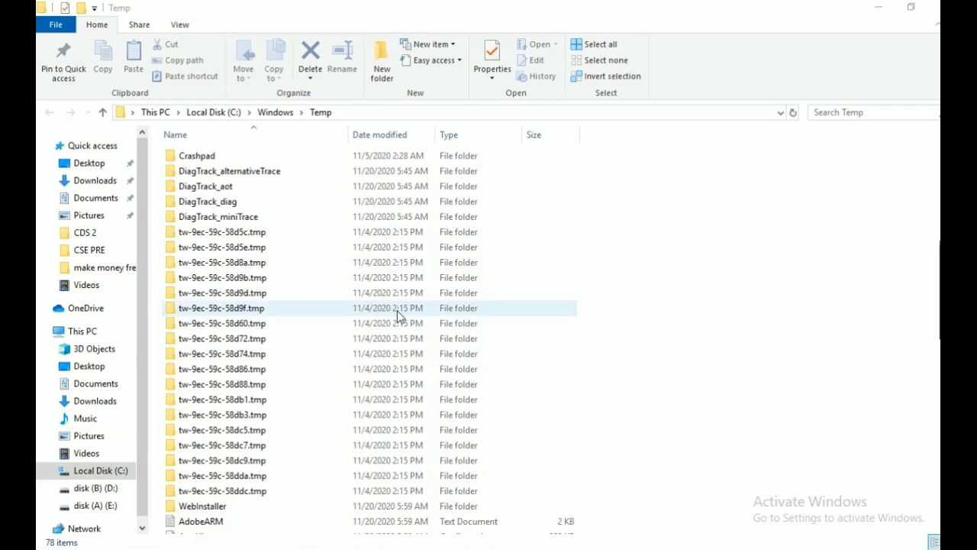
scroll(397, 313, "down", 6)
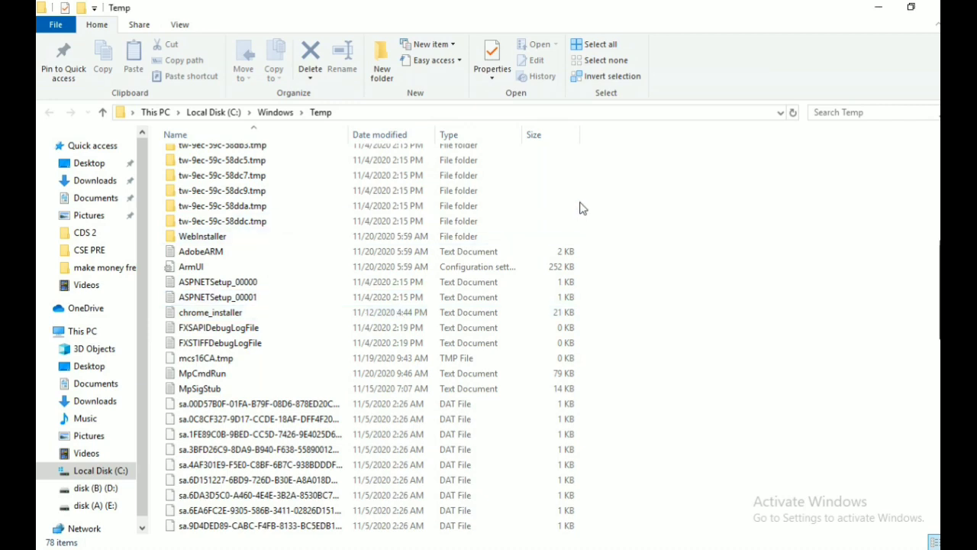
key("ctrl+a")
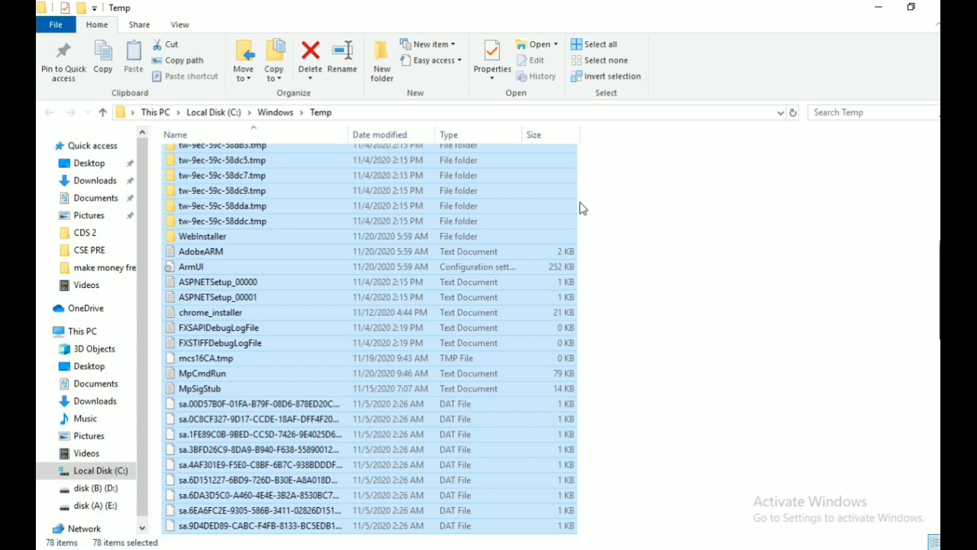
key("shift+Delete")
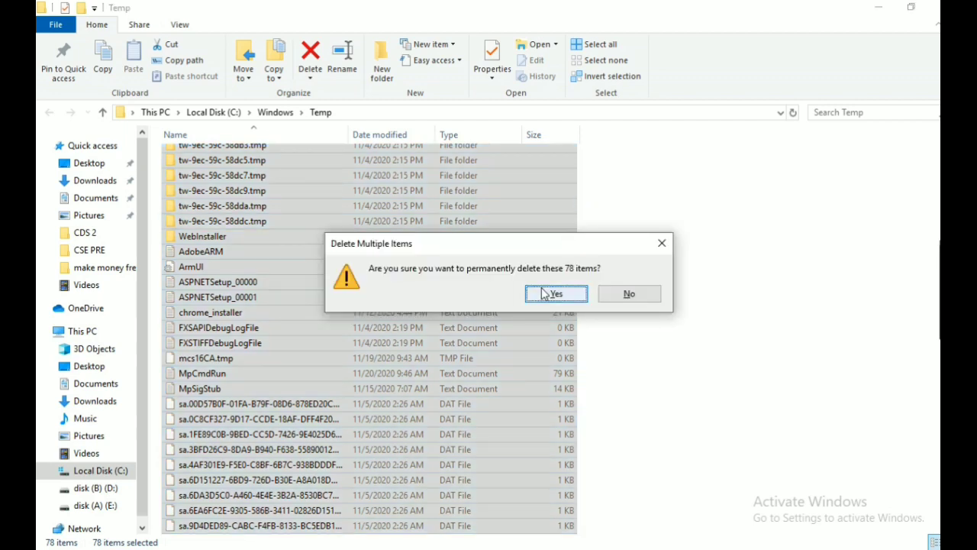
left_click(567, 290)
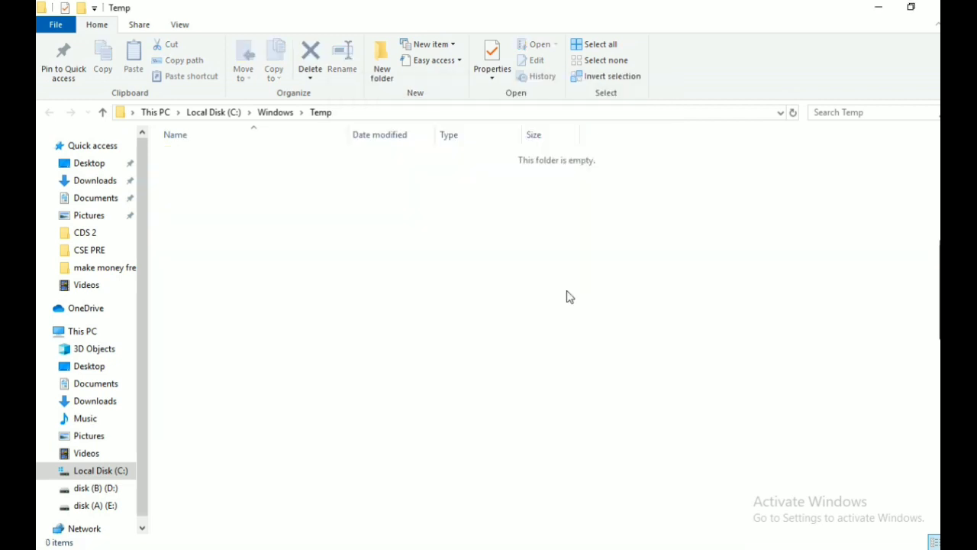
left_click(889, 6)
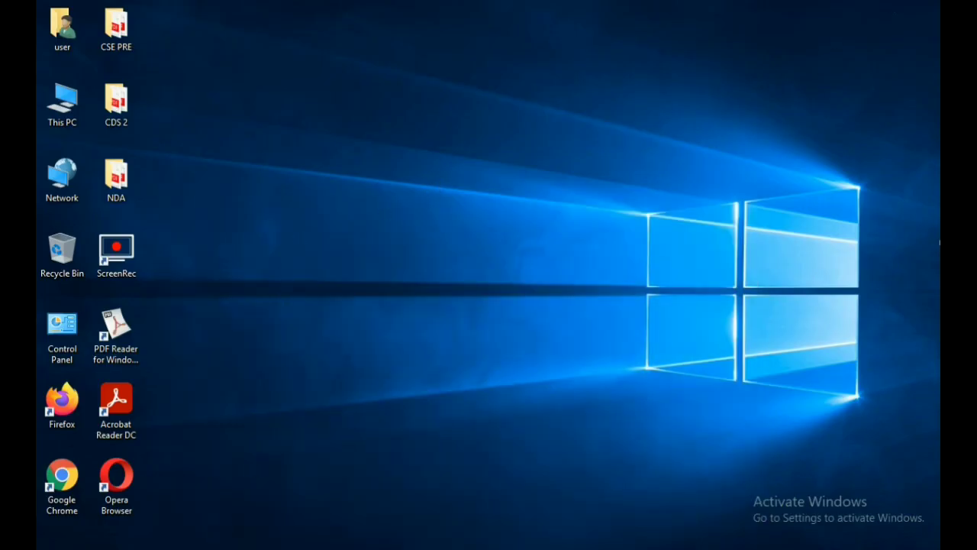
Open the user's local AppData Temp folder by running "%temp%" from the Run app
key("super+s")
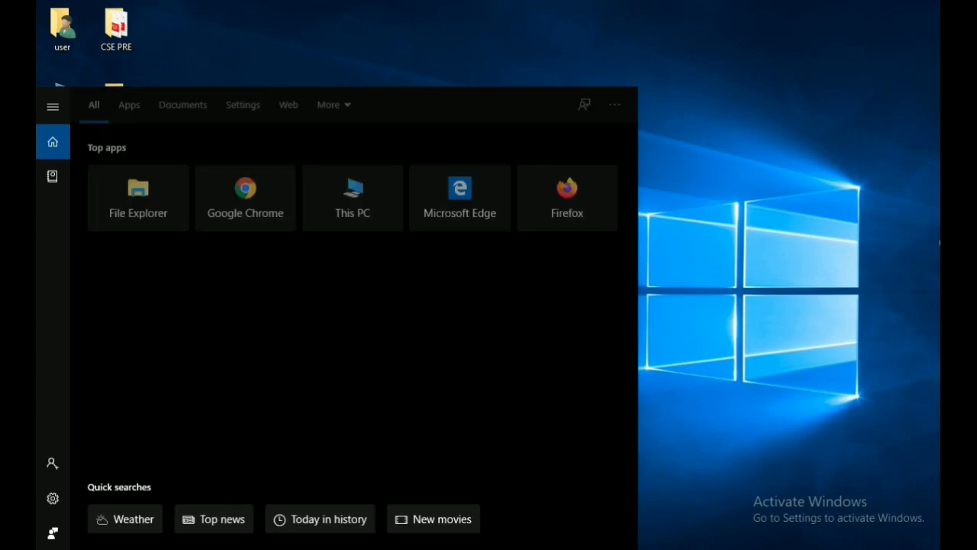
type("run")
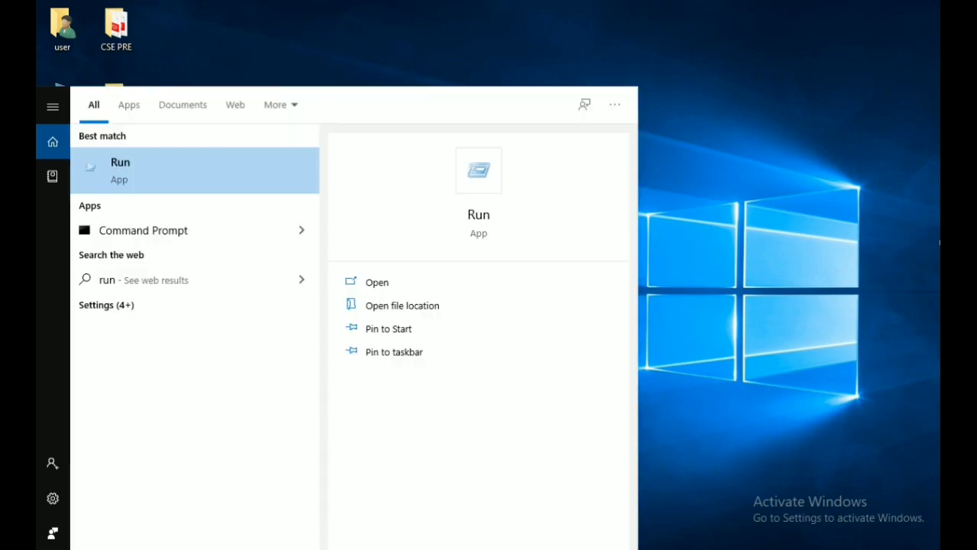
key("Return")
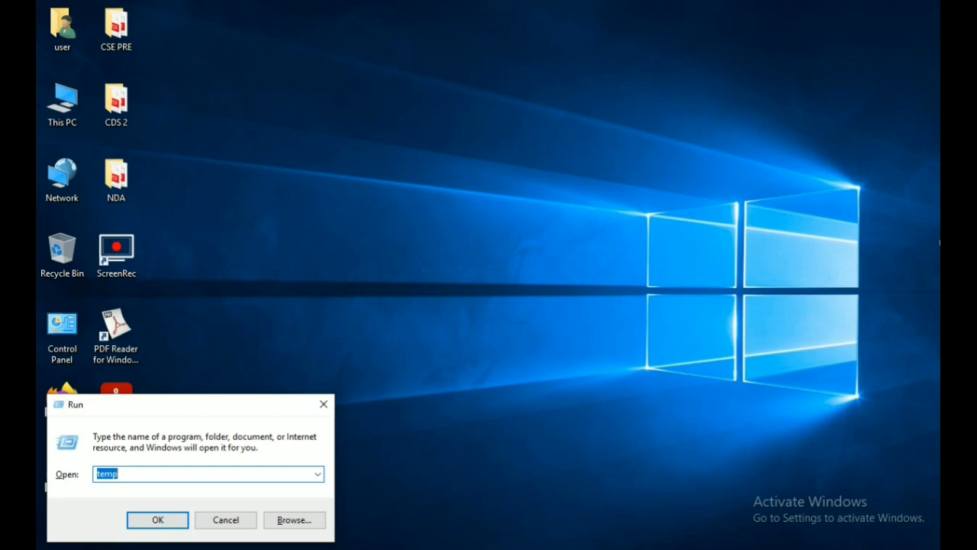
key("BackSpace")
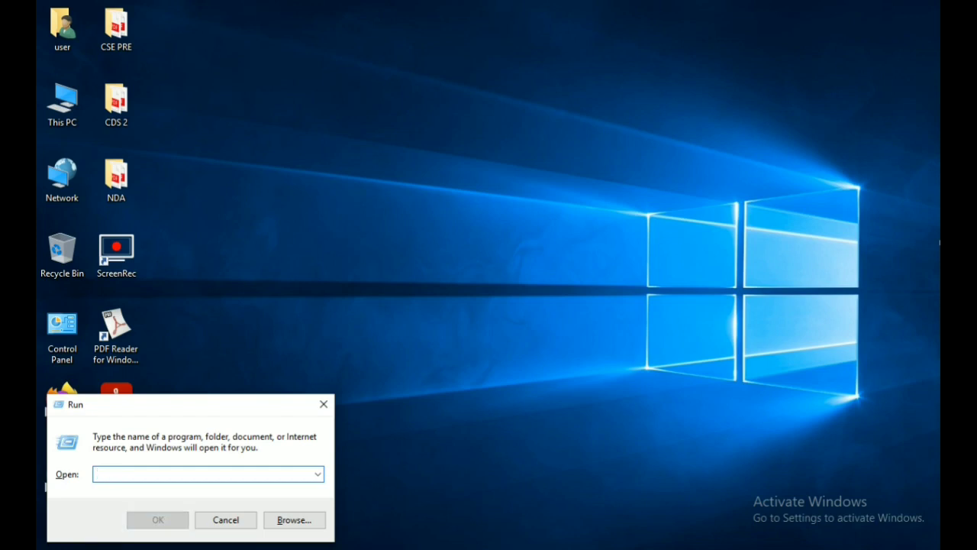
type("%")
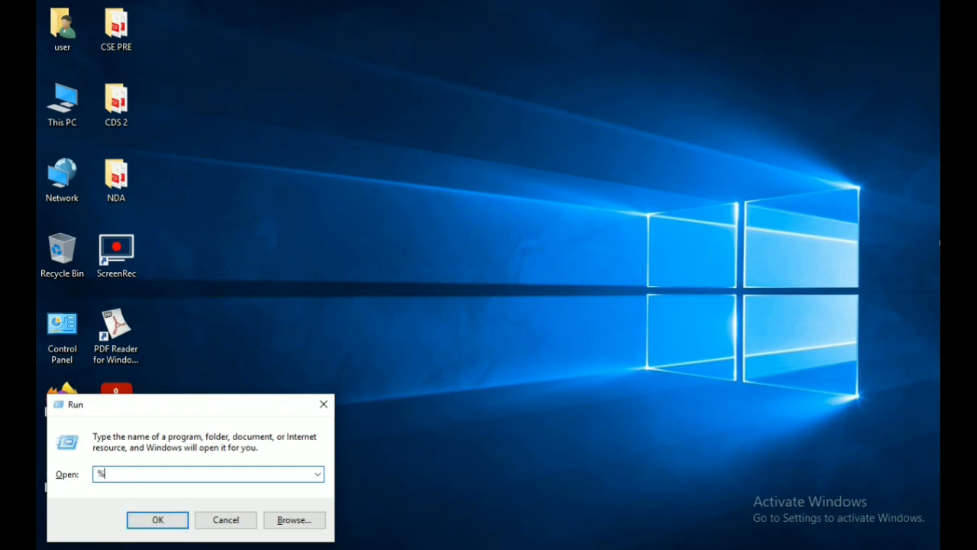
type("temp%")
left_click(158, 521)
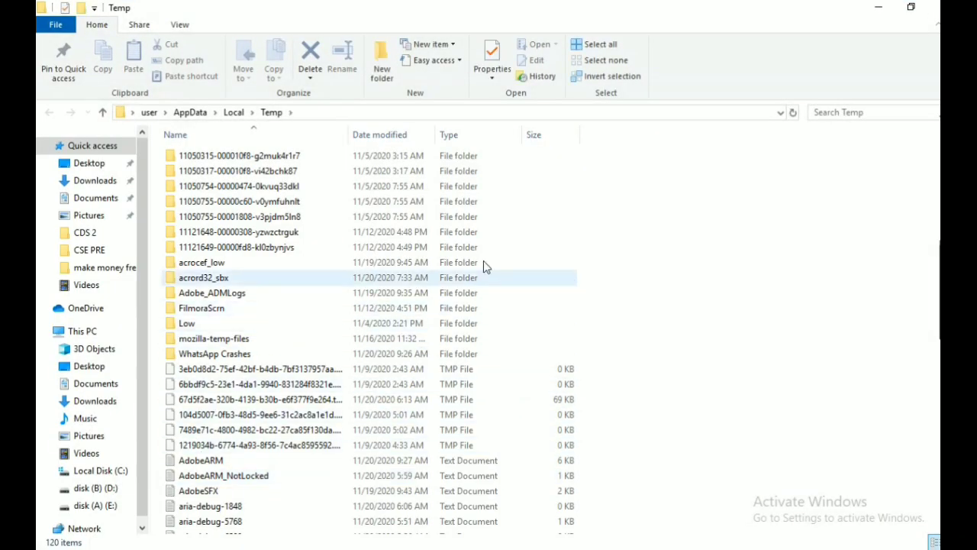
Look through the contents of the AppData Temp folder and permanently delete all of its items
scroll(561, 378, "down", 5)
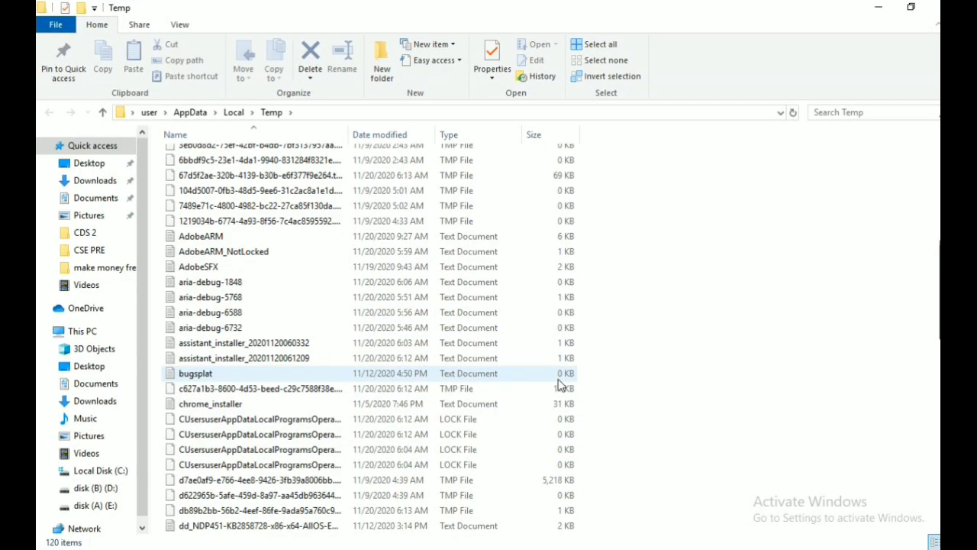
scroll(561, 384, "down", 5)
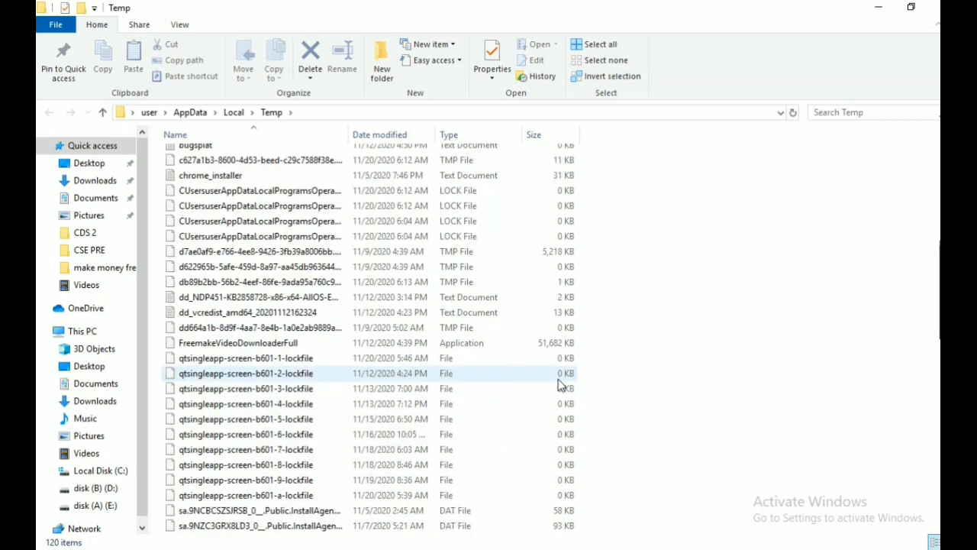
scroll(561, 384, "down", 9)
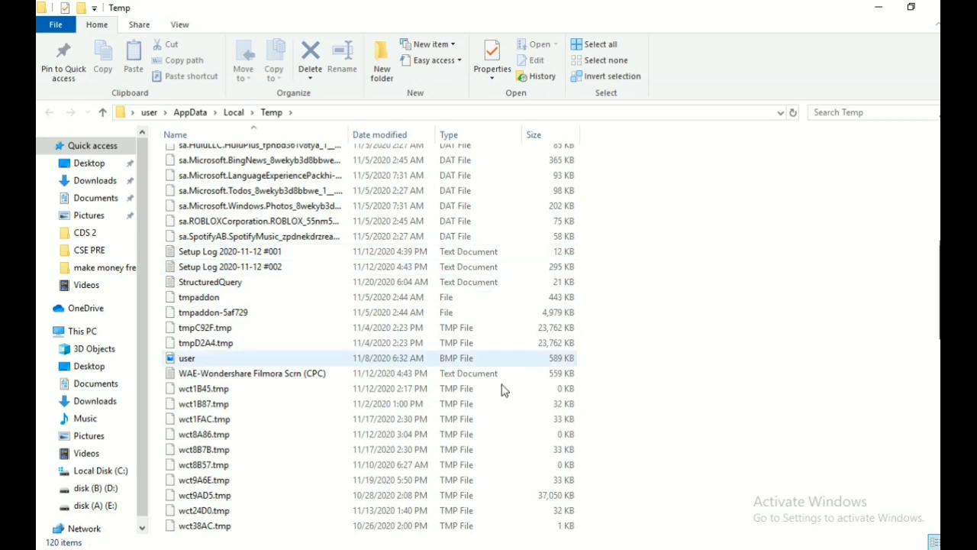
scroll(519, 413, "up", 2)
scroll(530, 432, "down", 10)
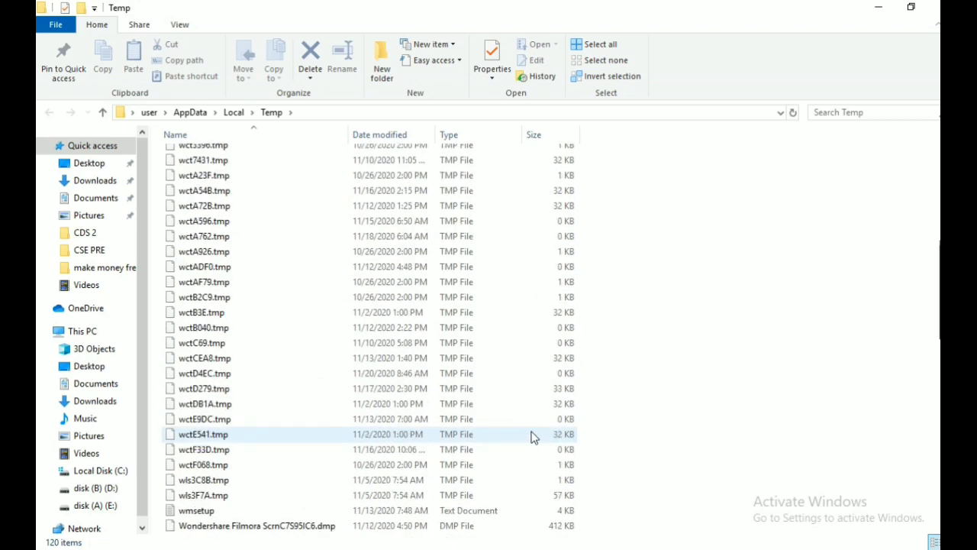
scroll(532, 436, "up", 20)
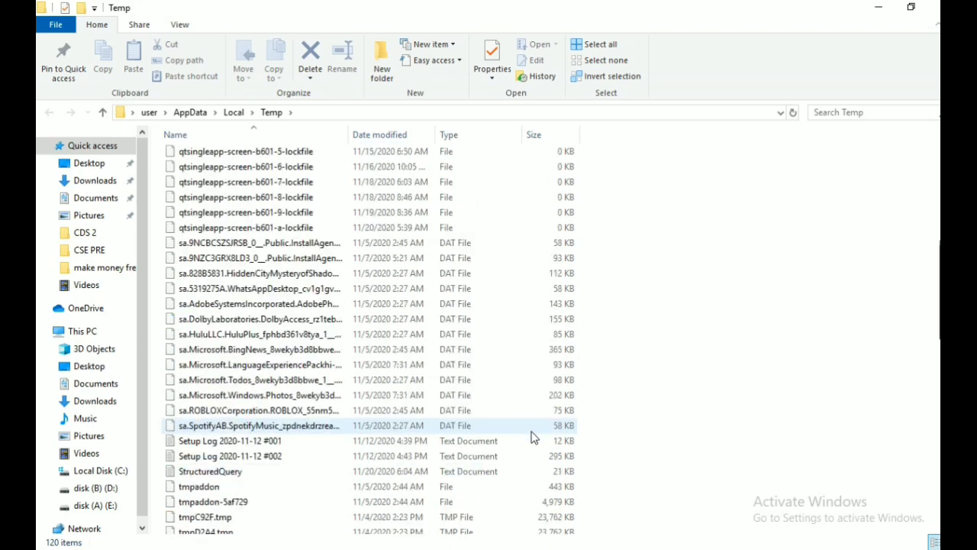
scroll(532, 437, "up", 11)
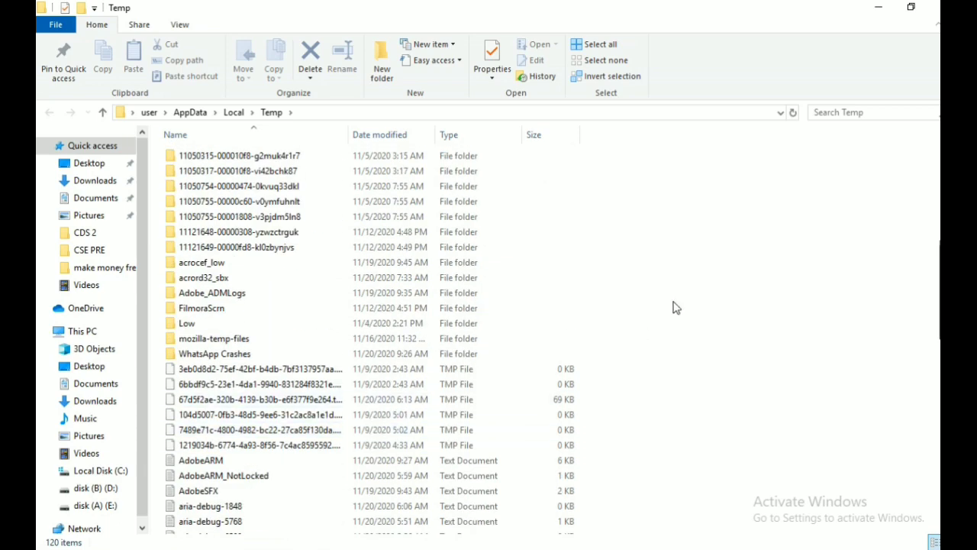
key("ctrl+a")
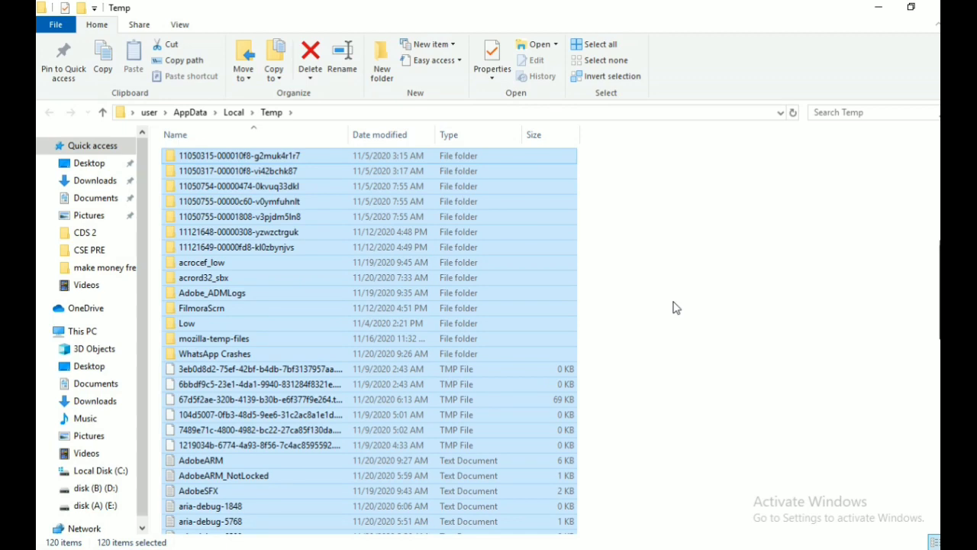
key("shift+Delete")
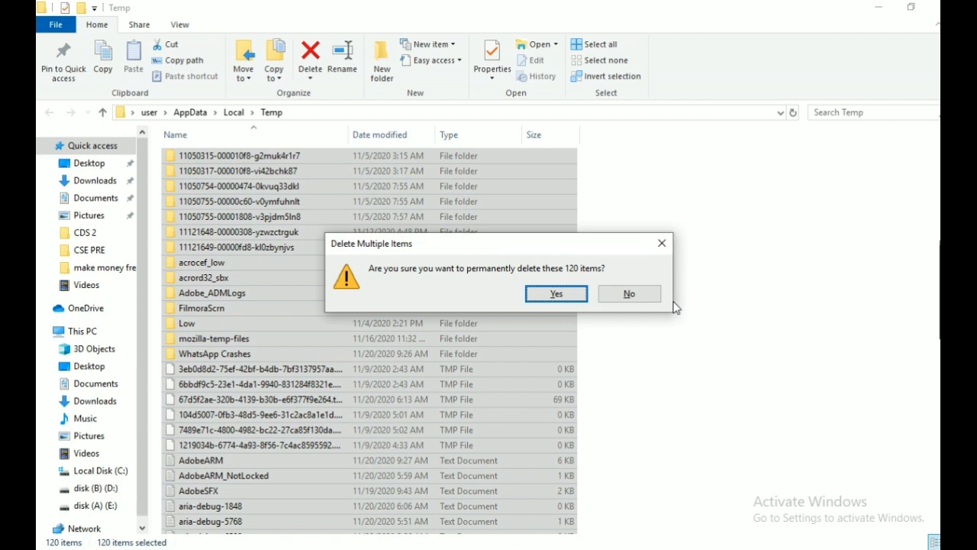
left_click(556, 294)
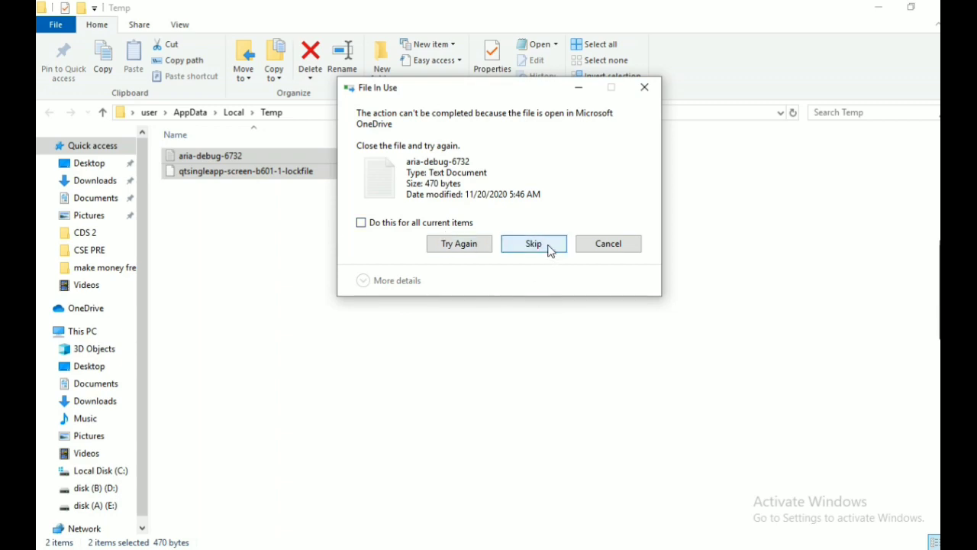
Retry deleting the in-use aria-debug-6732 file, dismiss the File In Use prompt and clear the file selection
left_click(479, 250)
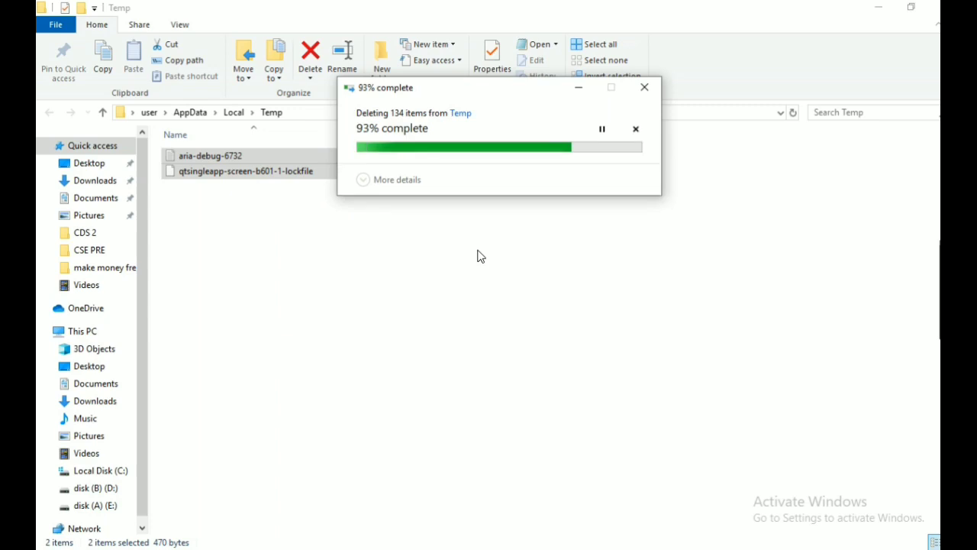
left_click(542, 247)
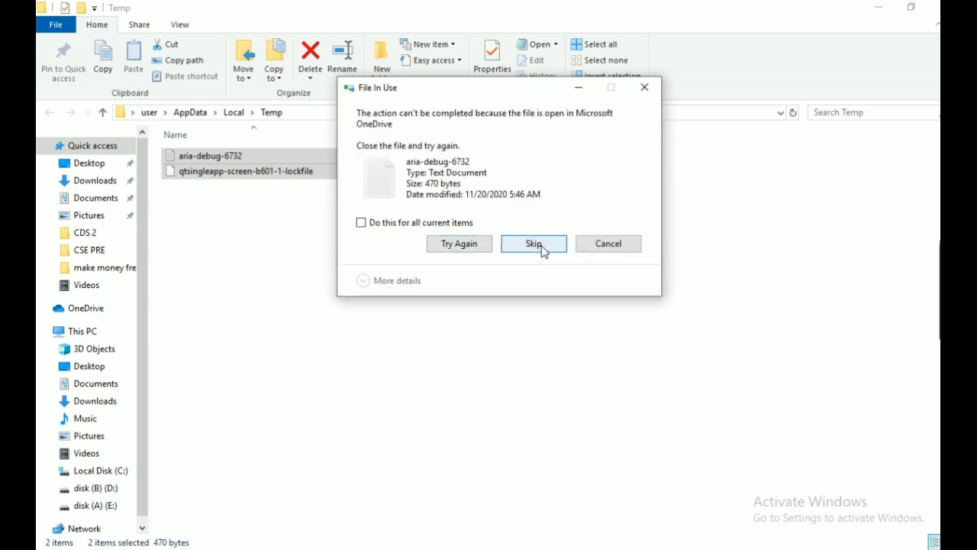
left_click(609, 235)
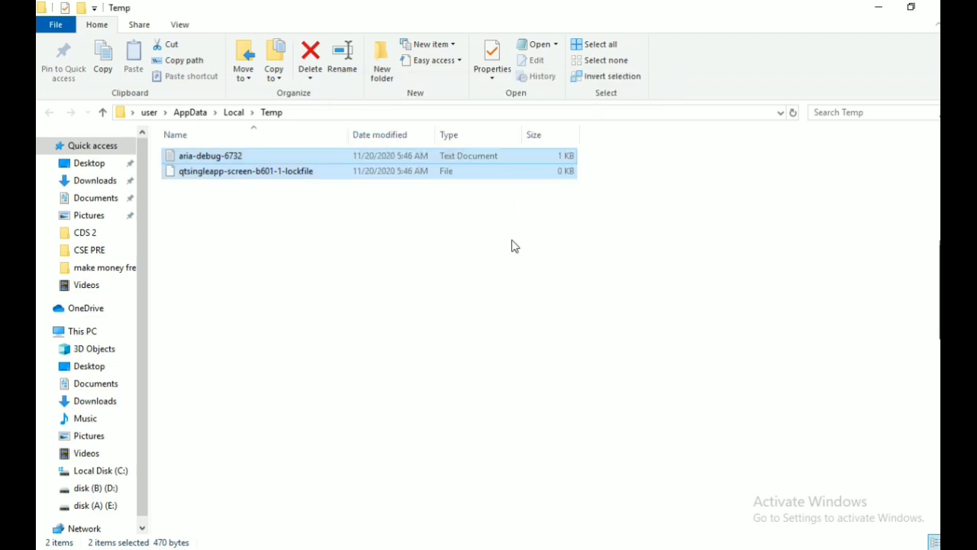
left_click(454, 277)
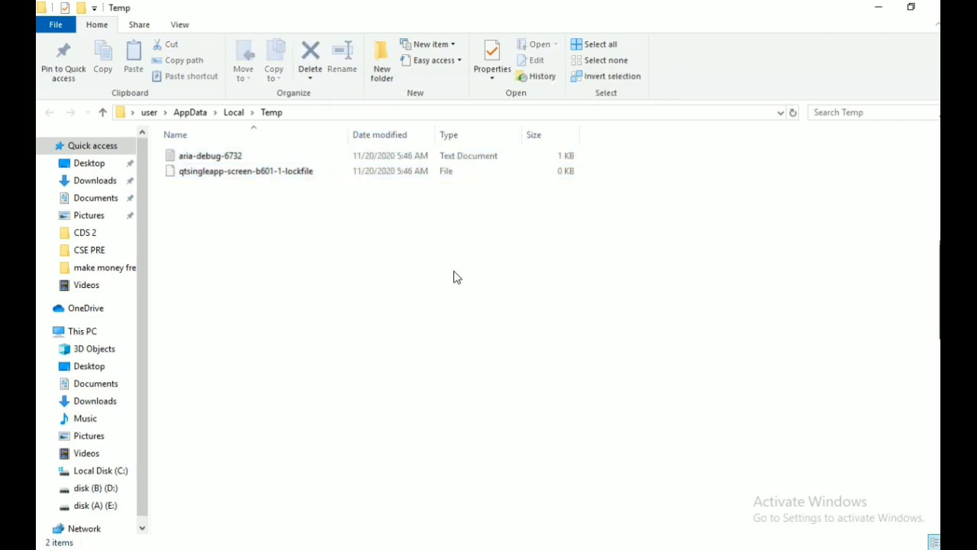
Minimize the Temp folder window, switch to the This PC window to check drive free space, and try to open This PC's properties
left_click(874, 9)
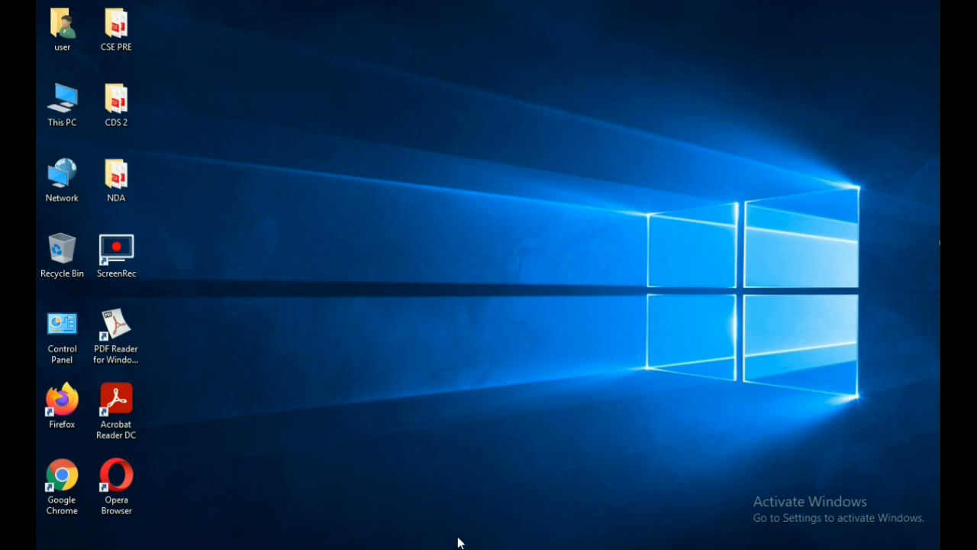
mouse_move(461, 544)
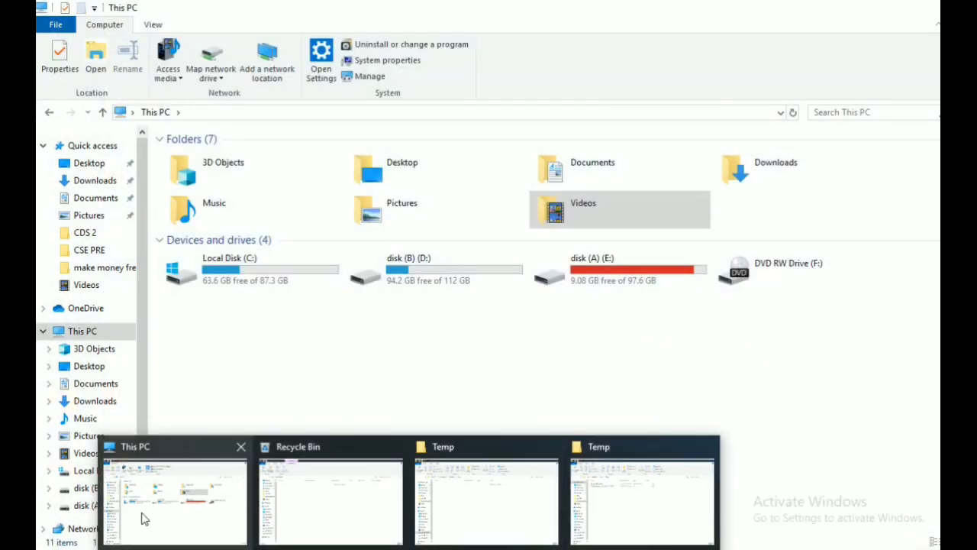
left_click(146, 519)
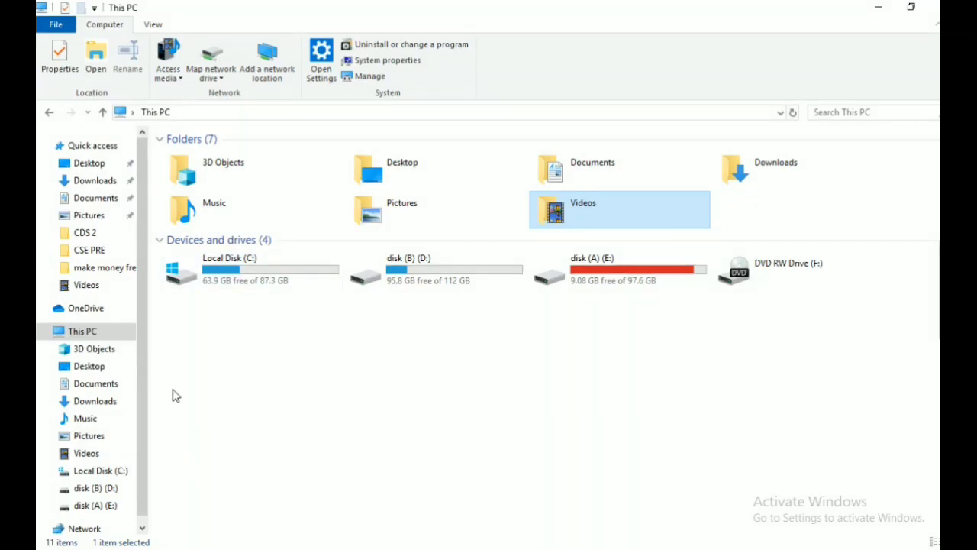
right_click(111, 335)
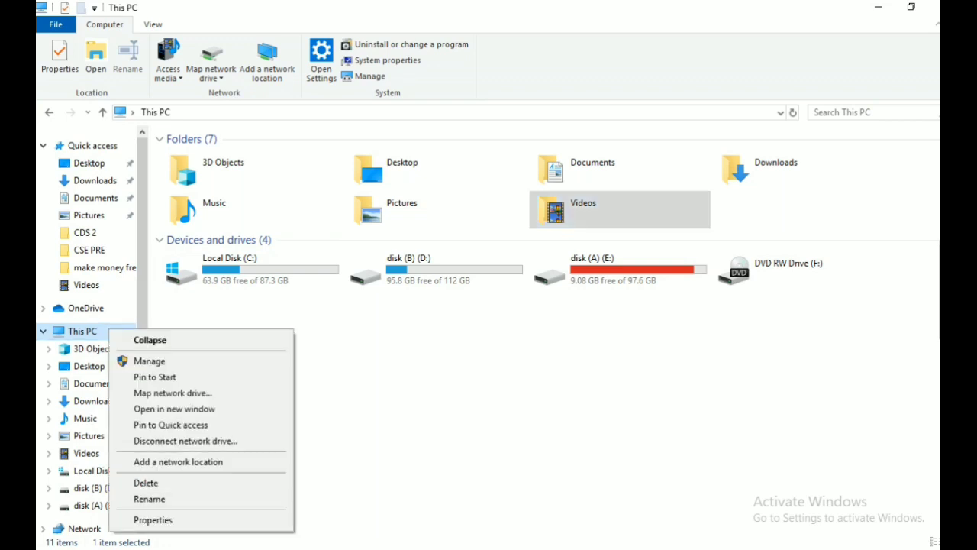
left_click(153, 519)
Find the Settings app by searching Windows for "sett" and open its Apps & features page
key("super+s")
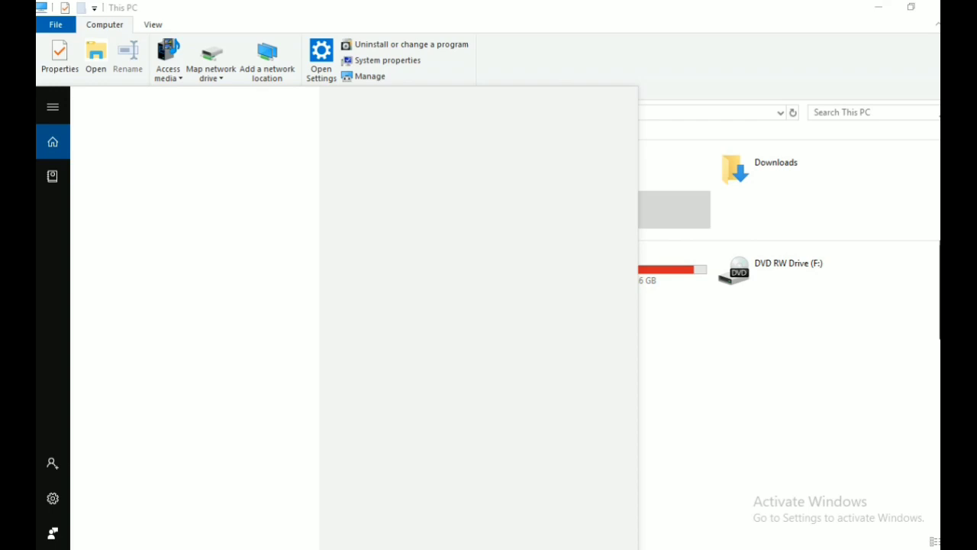
type("sett")
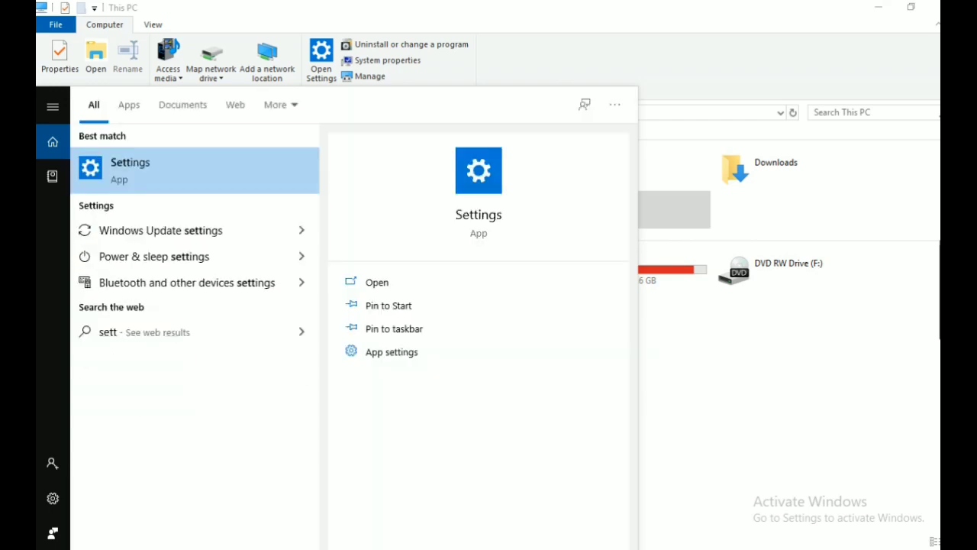
key("Return")
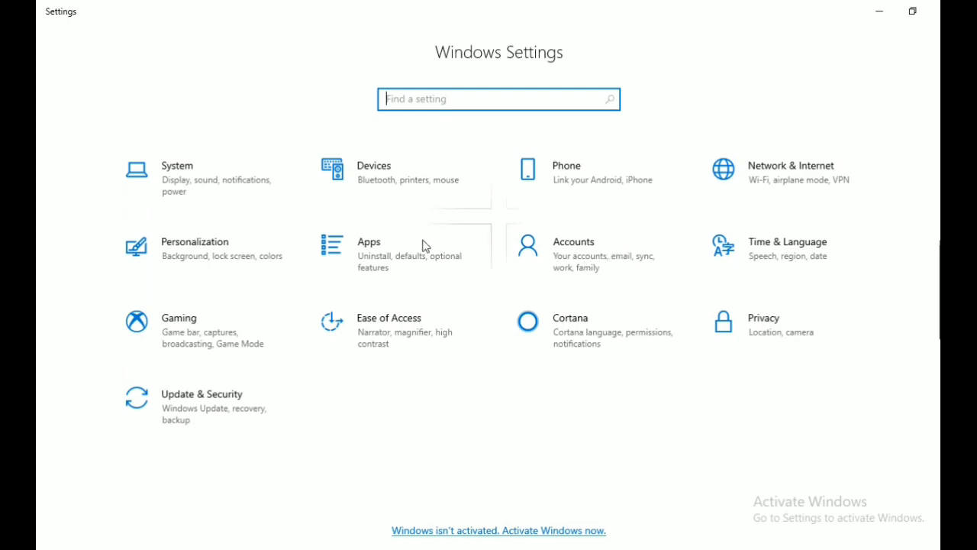
left_click(382, 260)
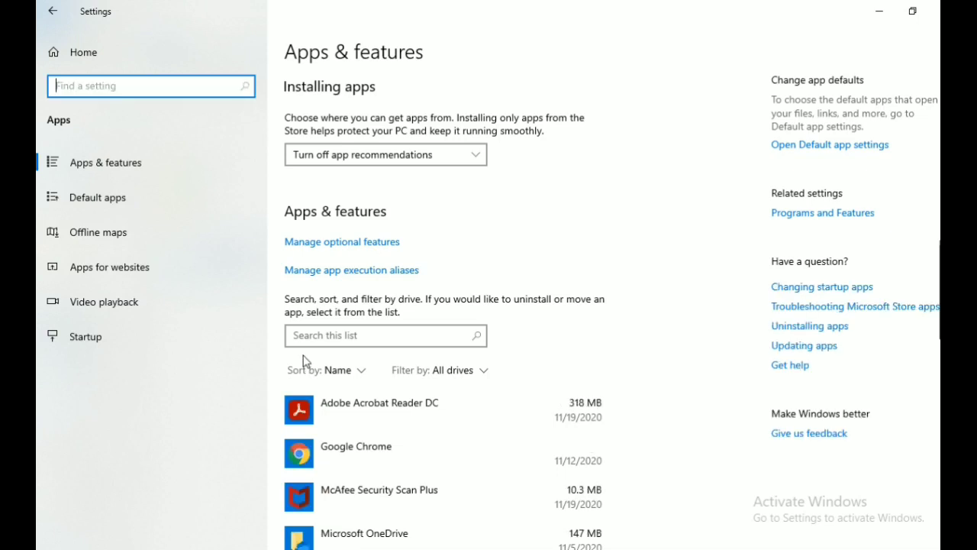
Find PDF Reader for Windows 10 in the installed apps list and uninstall it
scroll(336, 385, "down", 2)
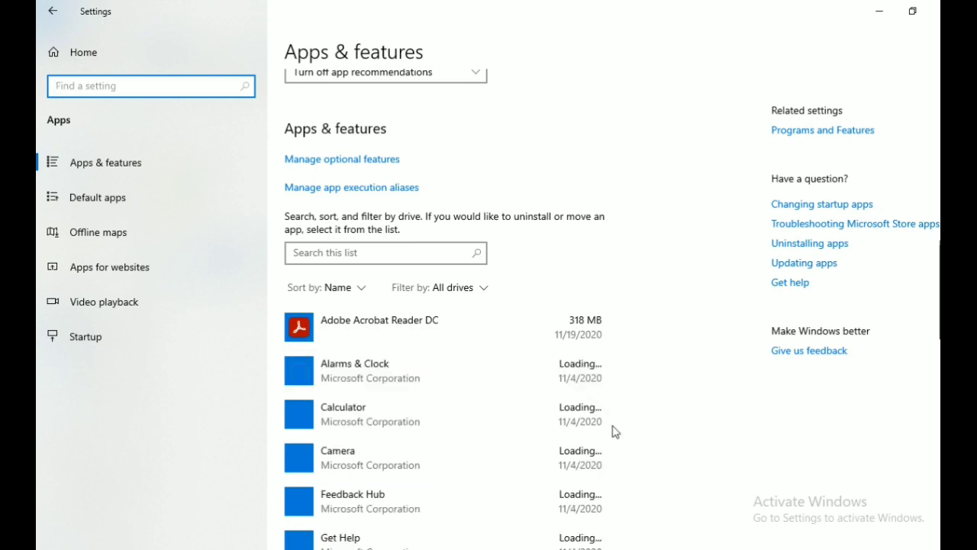
scroll(865, 460, "down", 2)
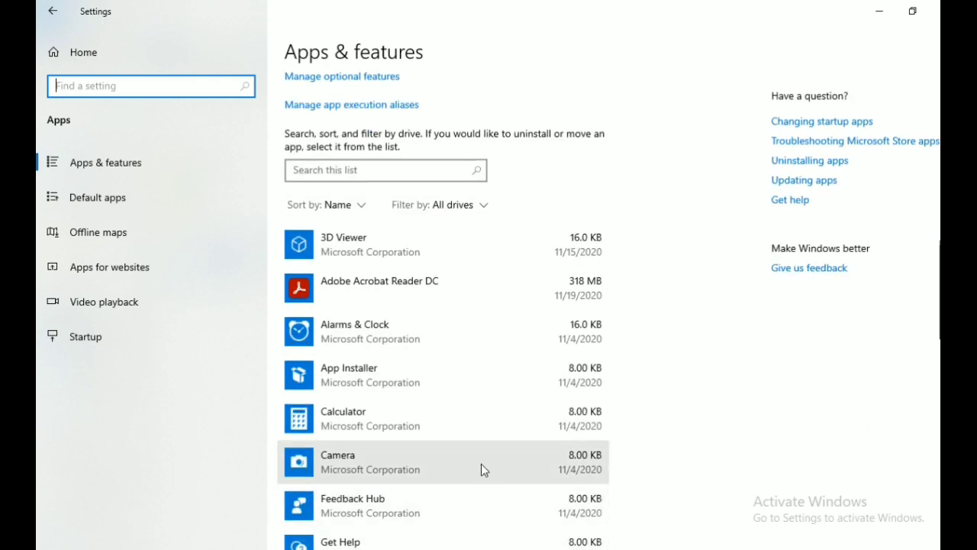
scroll(481, 463, "up", 3)
scroll(481, 463, "down", 2)
scroll(482, 464, "down", 8)
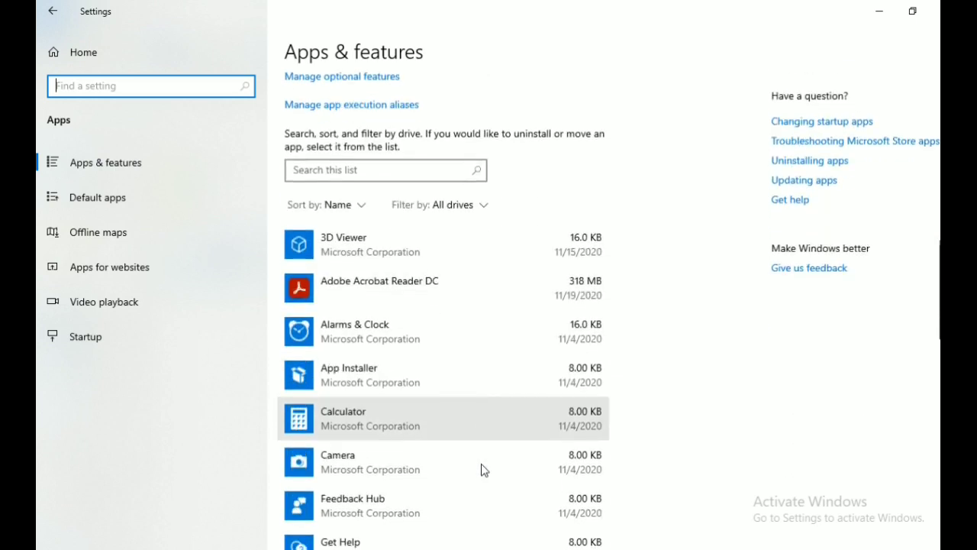
scroll(481, 463, "down", 4)
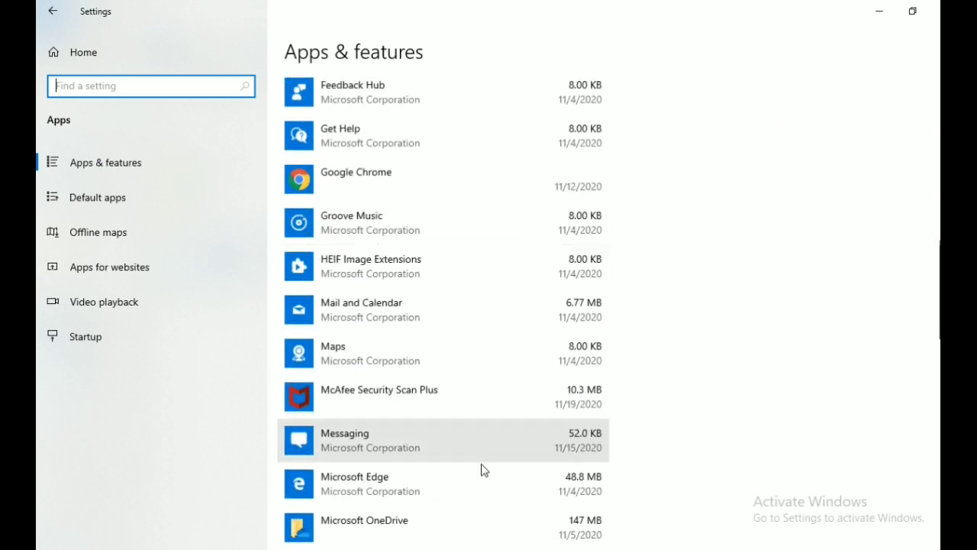
scroll(481, 464, "down", 2)
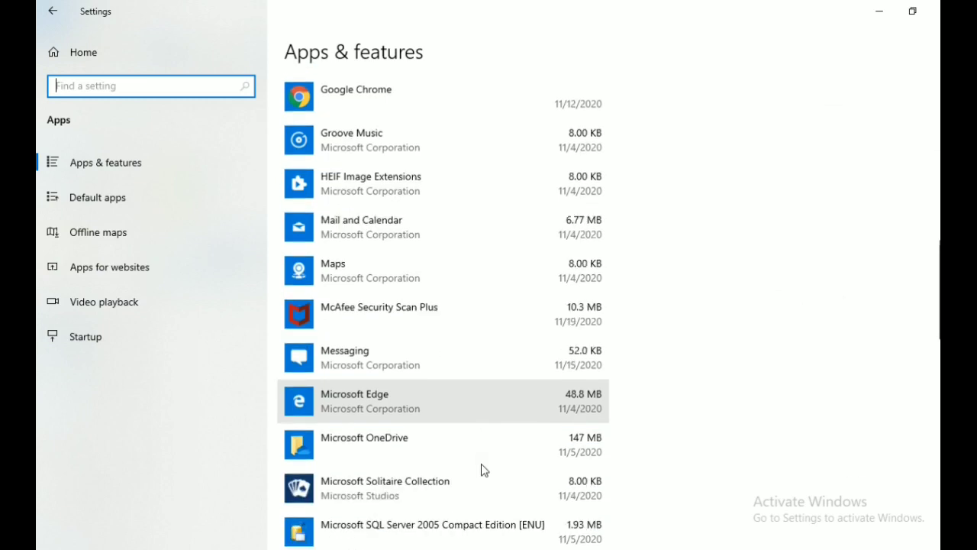
scroll(481, 463, "down", 2)
scroll(481, 463, "down", 2)
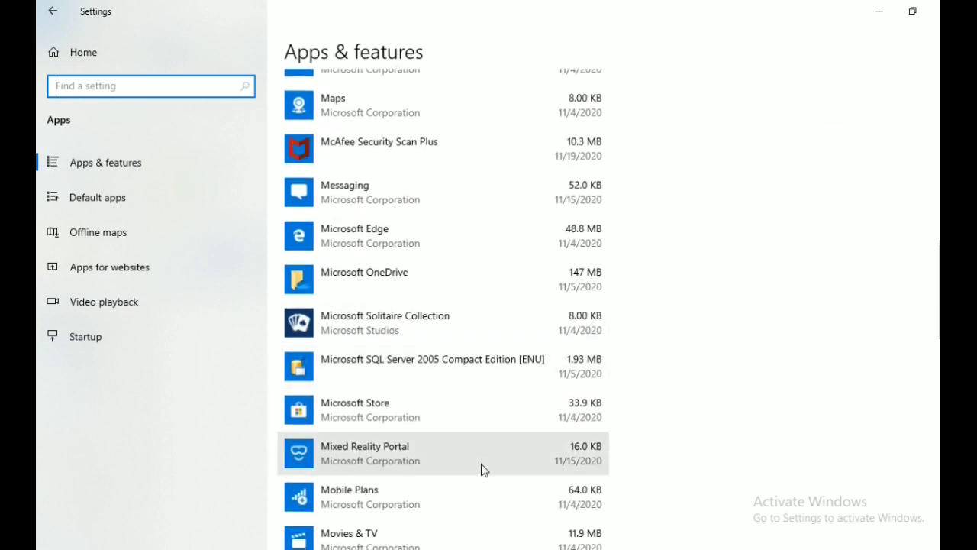
scroll(480, 463, "down", 4)
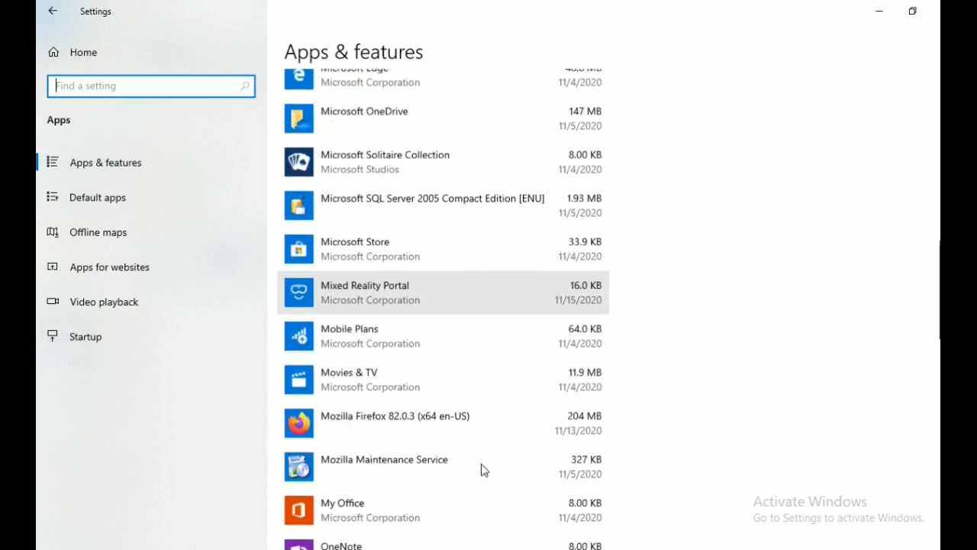
scroll(480, 469, "down", 4)
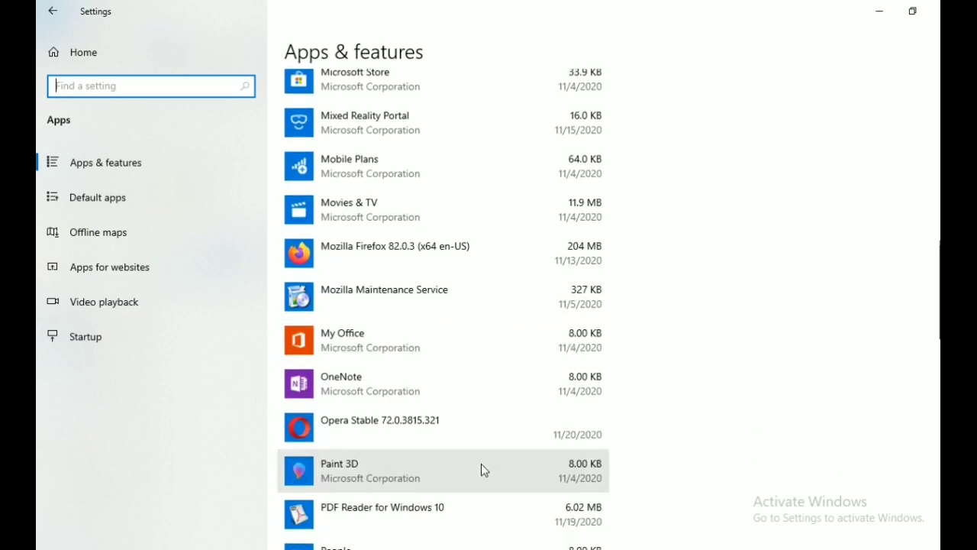
scroll(450, 519, "down", 2)
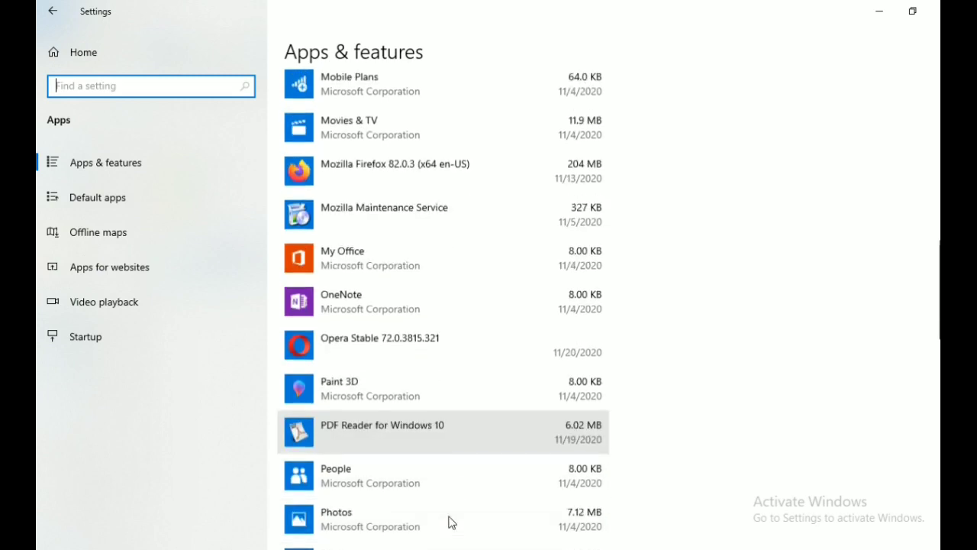
left_click(447, 439)
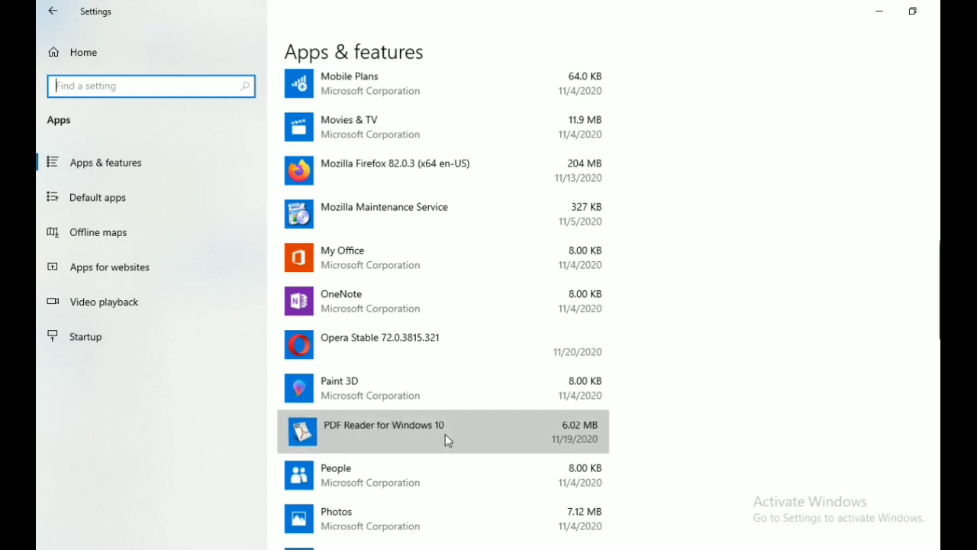
left_click(568, 478)
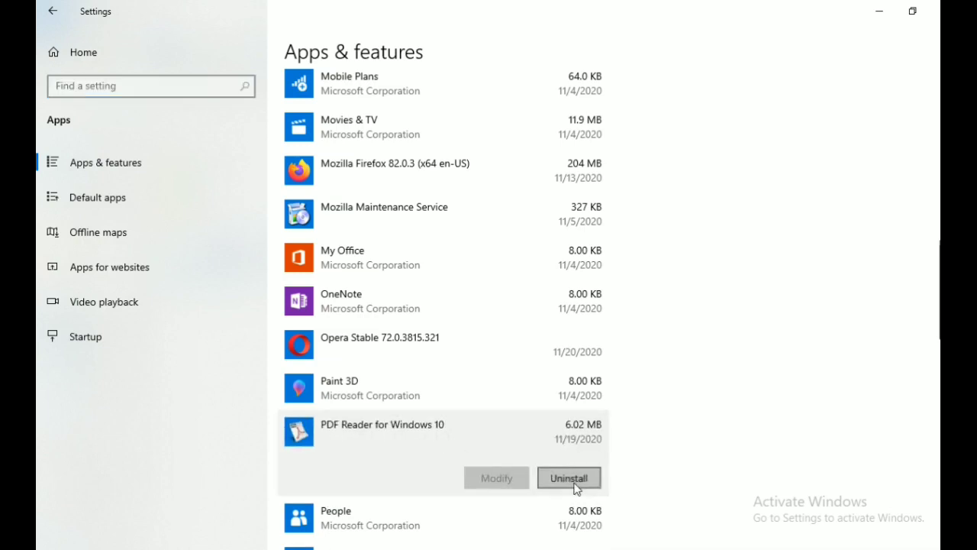
left_click(620, 447)
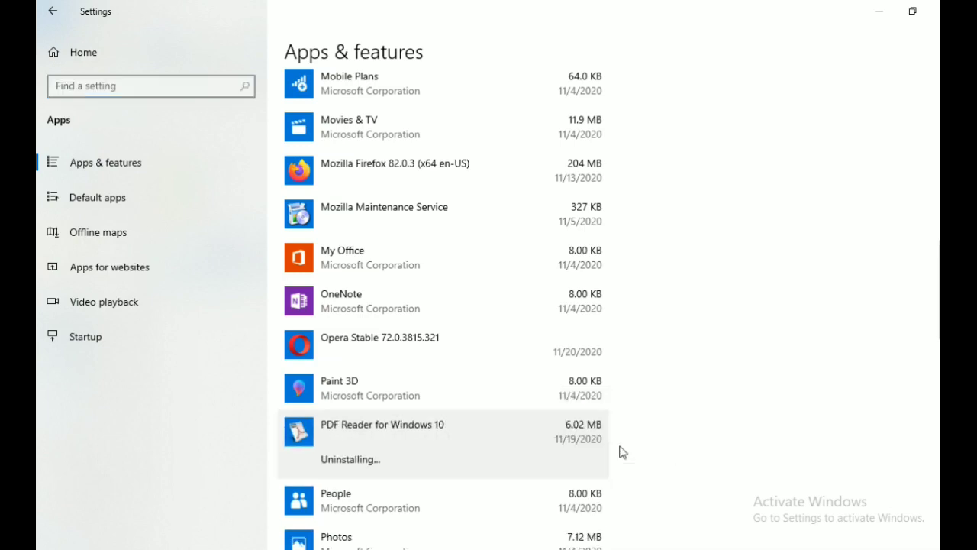